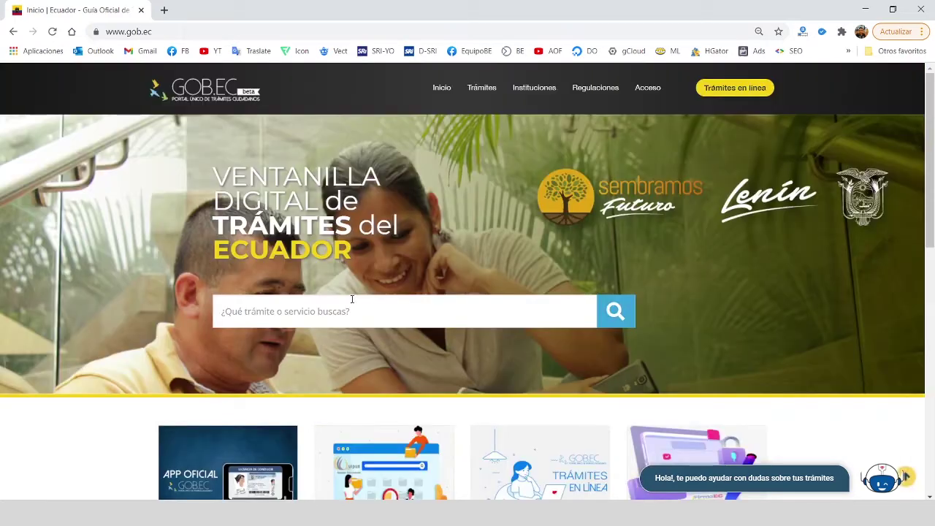
Search the government procedures portal for "inscripción ruc"
left_click(328, 298)
type("in")
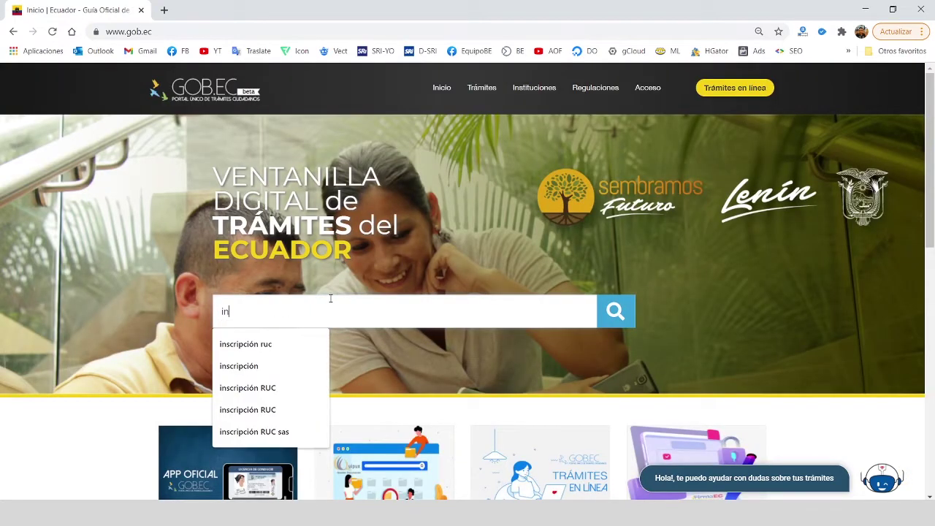
type("s")
left_click(247, 341)
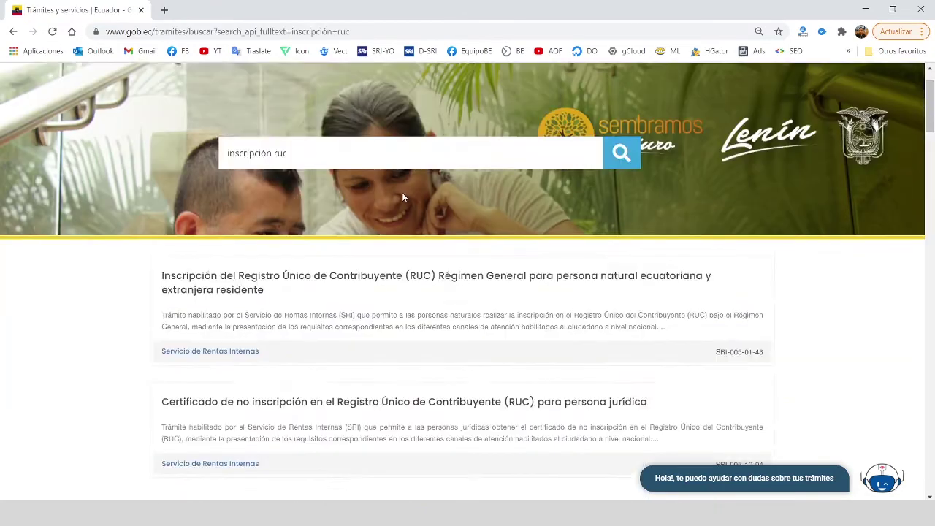
Open the RUC registration procedure for a persona jurídica privada under the control of the Superintendencia de Compañías
scroll(405, 205, "down", 3)
scroll(407, 211, "up", 2)
scroll(394, 219, "down", 1)
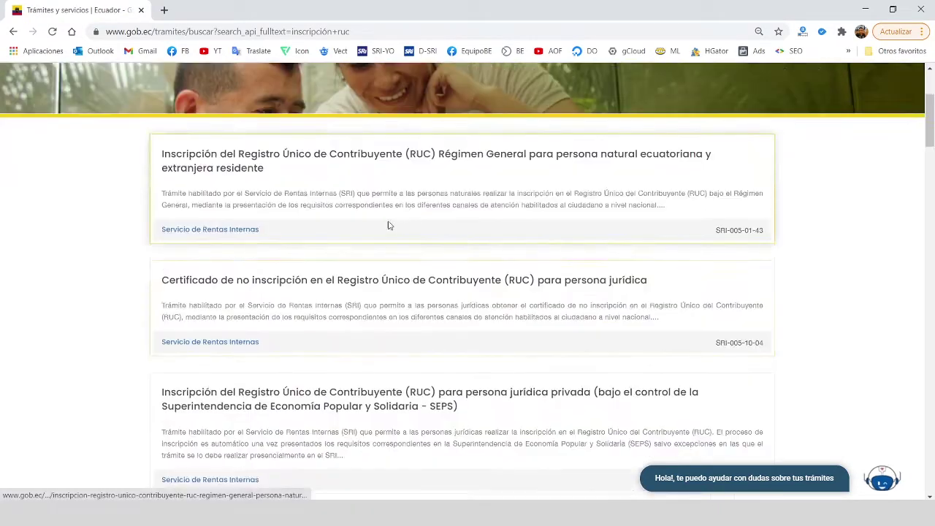
scroll(389, 241, "down", 2)
scroll(435, 248, "down", 4)
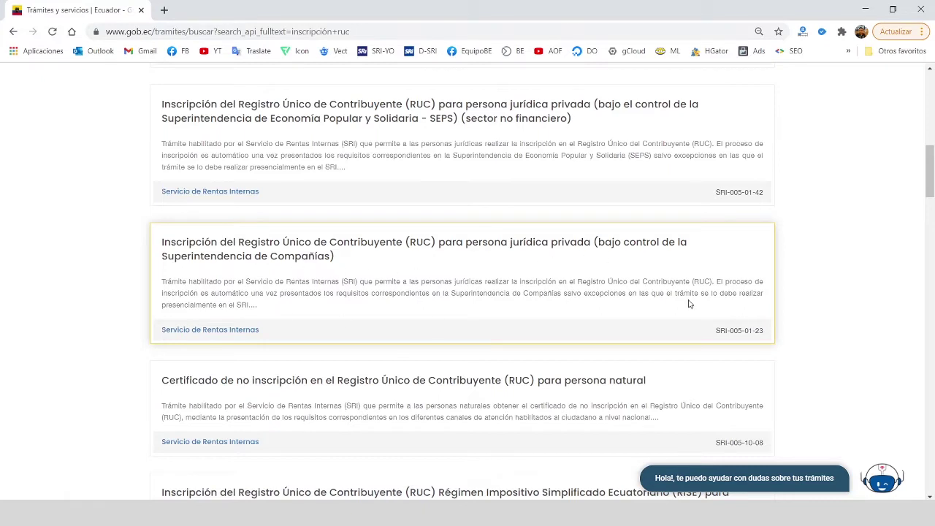
left_click(248, 308)
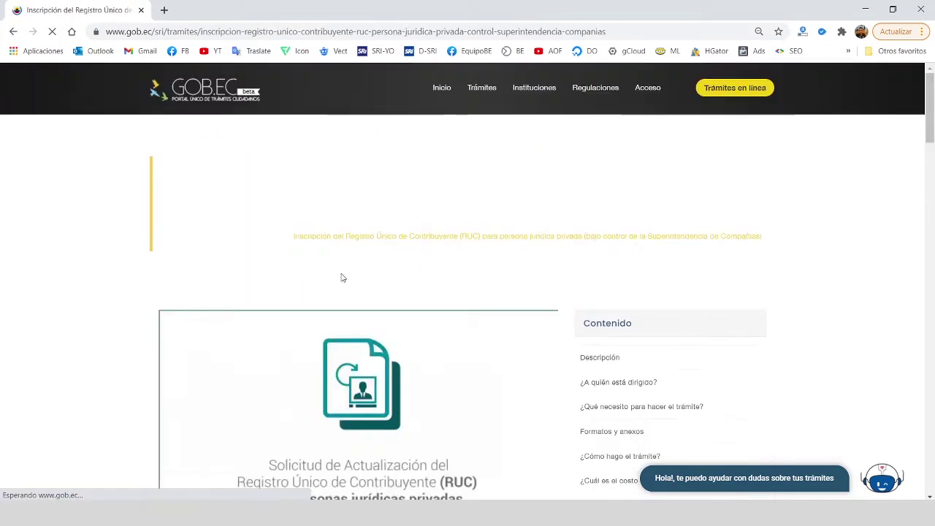
Review the procedure's description, target applicants, mandatory requirements and instructions for completing it through GOB.EC
scroll(419, 280, "down", 4)
scroll(419, 279, "down", 2)
scroll(423, 275, "up", 6)
scroll(422, 274, "down", 8)
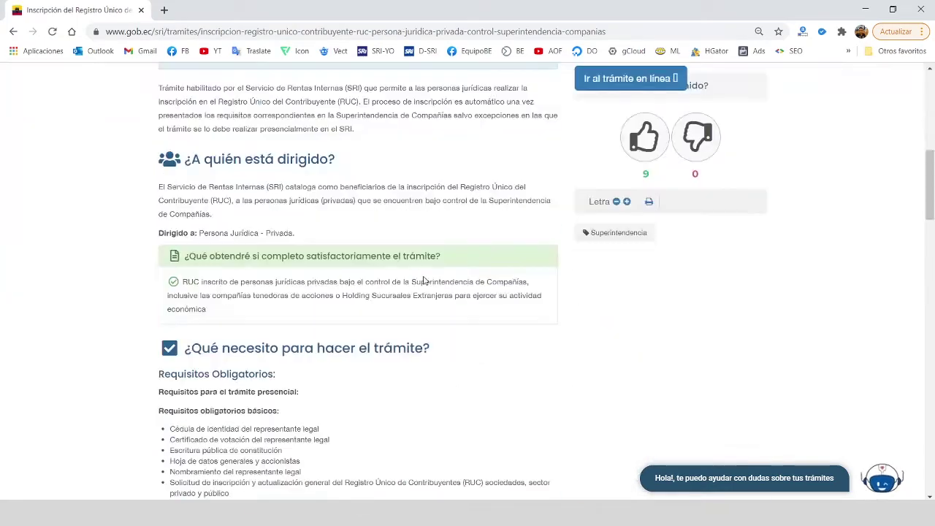
scroll(423, 281, "down", 14)
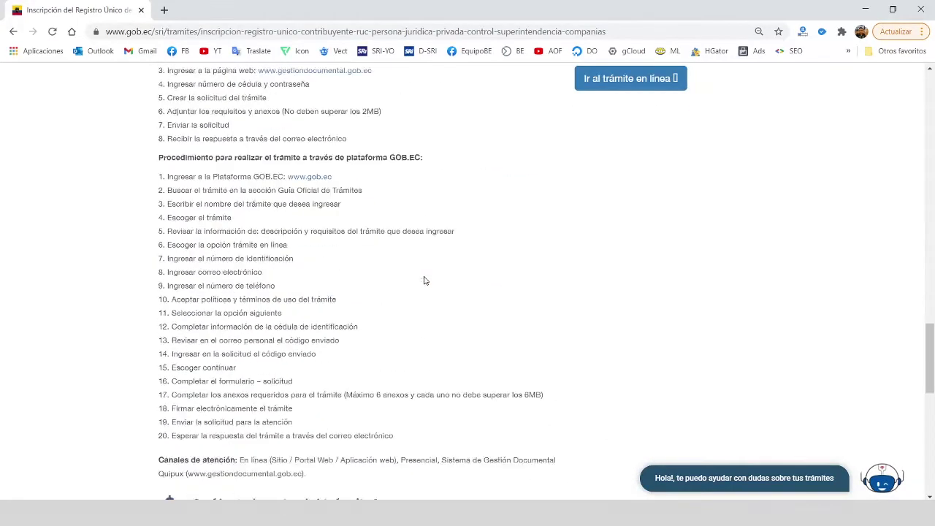
scroll(425, 281, "up", 8)
scroll(307, 277, "up", 10)
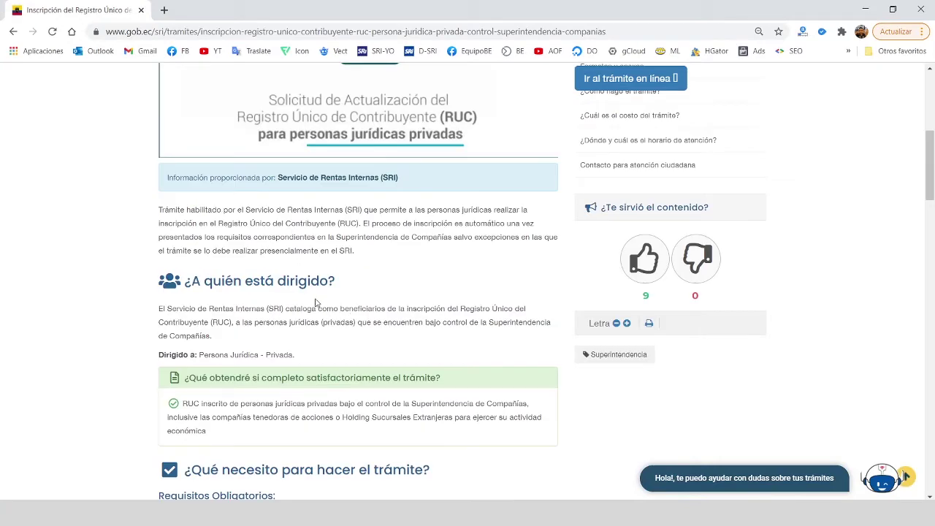
scroll(343, 314, "down", 5)
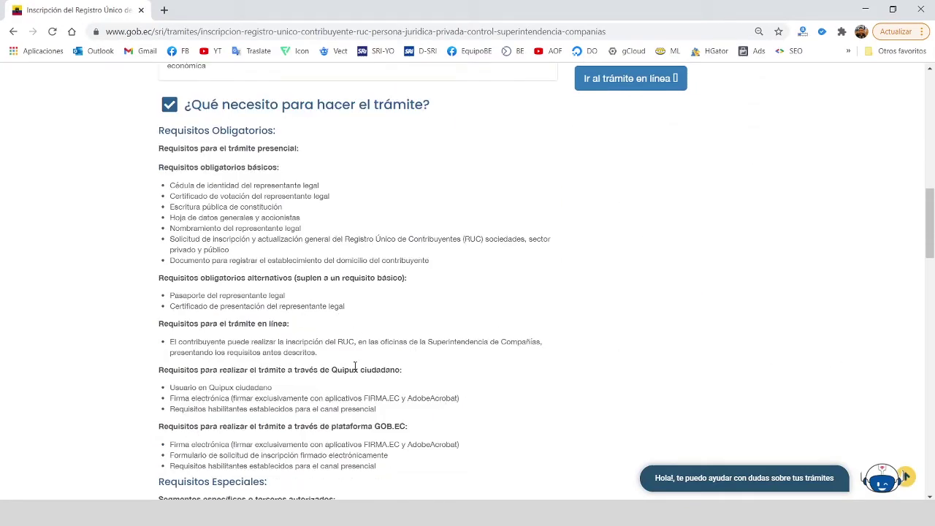
scroll(356, 368, "up", 5)
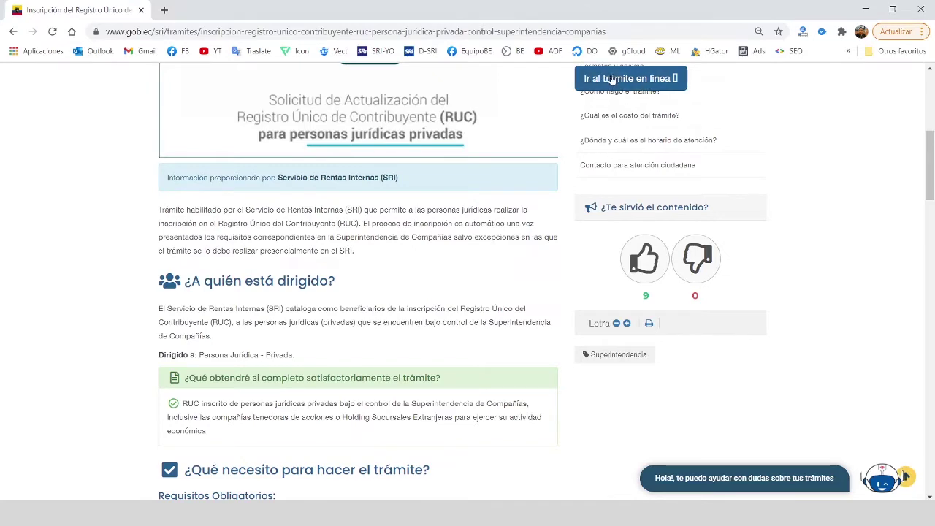
Start the online application for this RUC registration procedure
scroll(641, 211, "down", 2)
scroll(641, 211, "up", 4)
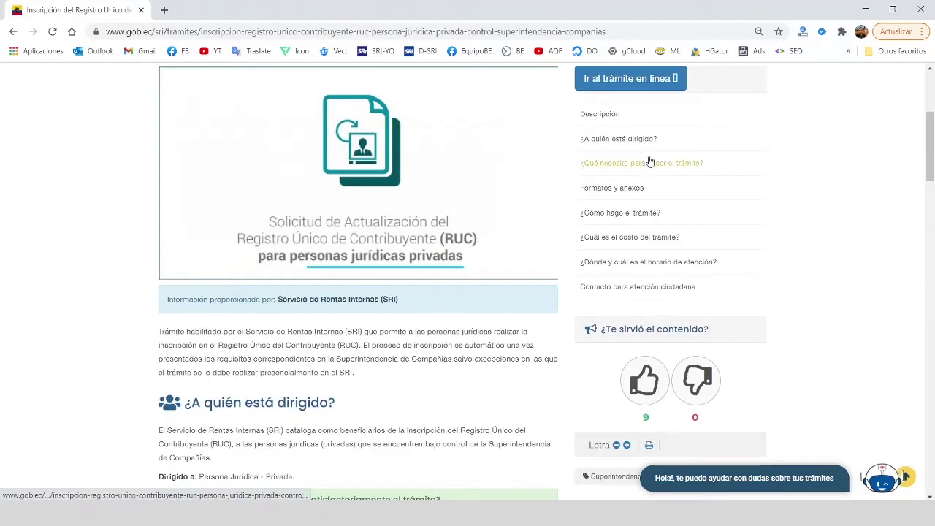
scroll(648, 161, "down", 1)
left_click(620, 86)
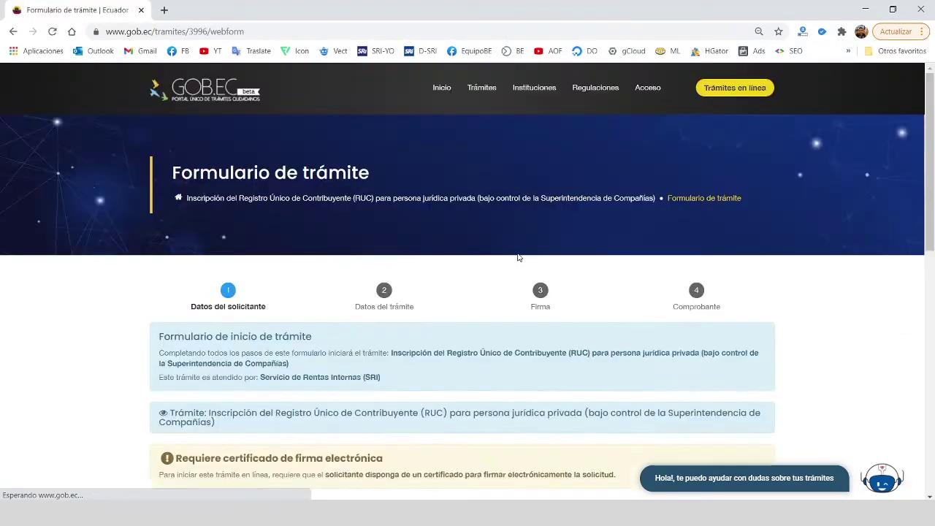
Choose Cédula as the applicant's identification type in the application form
scroll(431, 222, "down", 4)
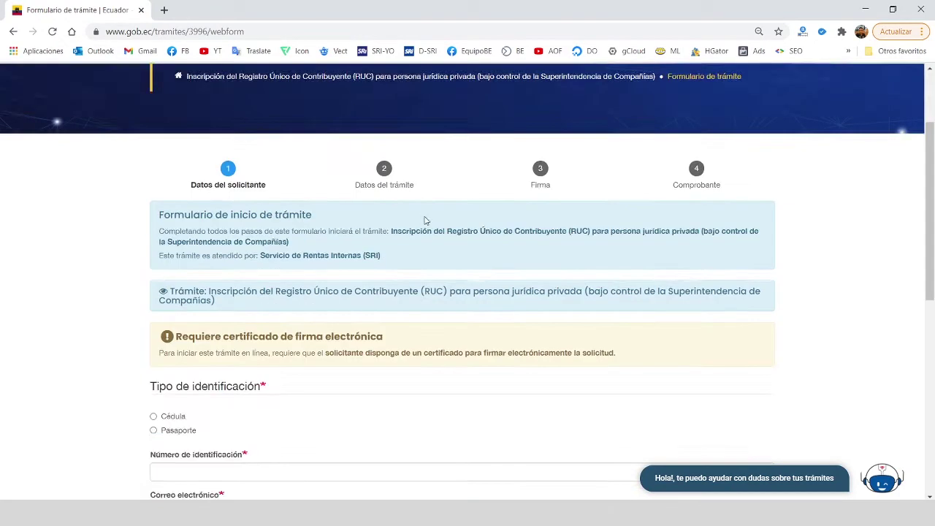
scroll(122, 258, "up", 2)
scroll(270, 219, "down", 2)
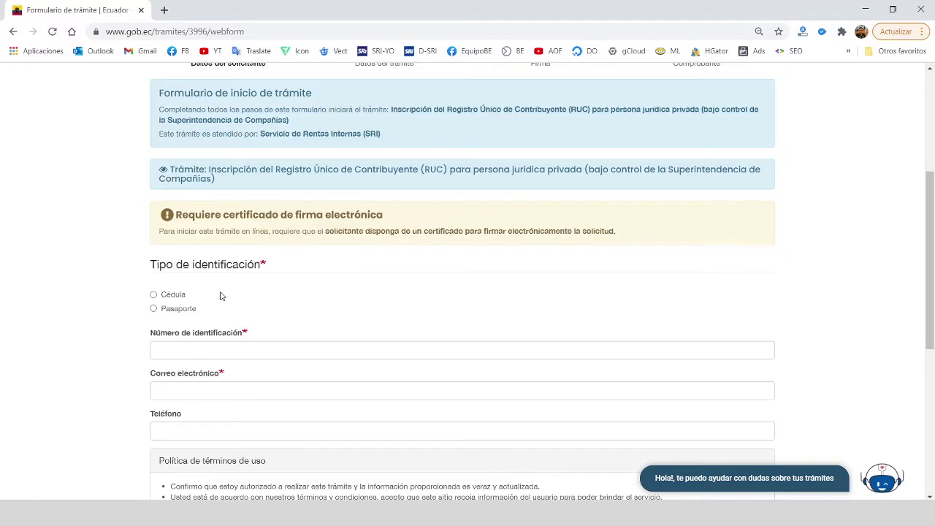
scroll(248, 270, "up", 3)
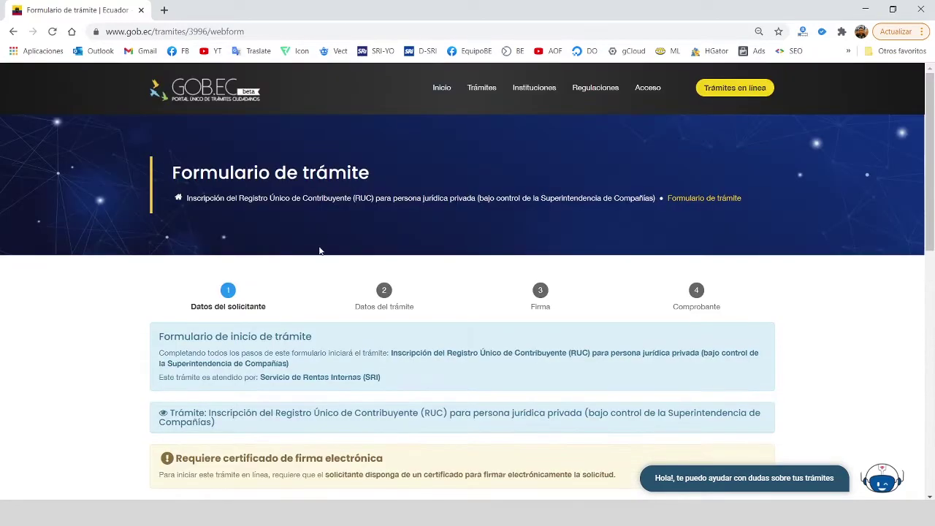
scroll(319, 251, "down", 3)
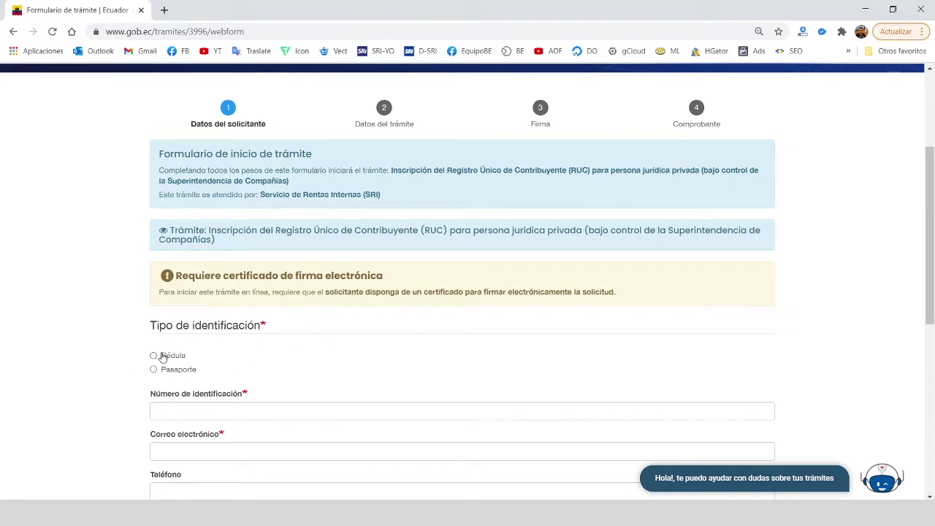
scroll(120, 322, "down", 2)
left_click(170, 235)
Submit the applicant's ID number, e-mail and phone with the terms accepted, and complete the validator's issue date and Instrucción fields
scroll(169, 234, "down", 3)
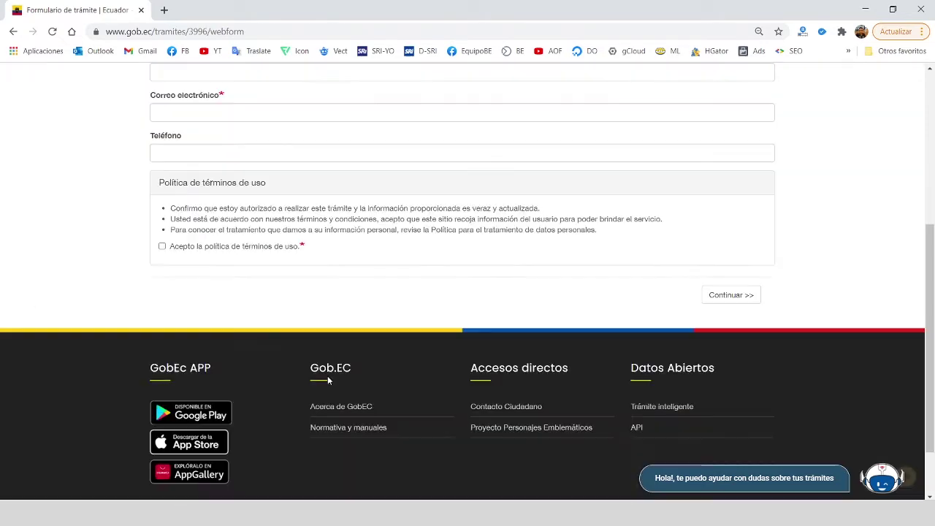
scroll(234, 256, "up", 2)
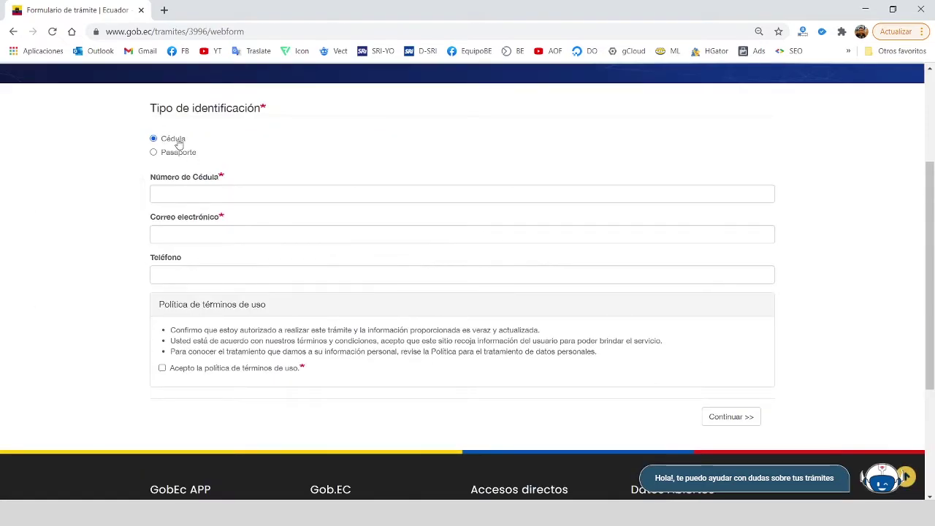
left_click(208, 196)
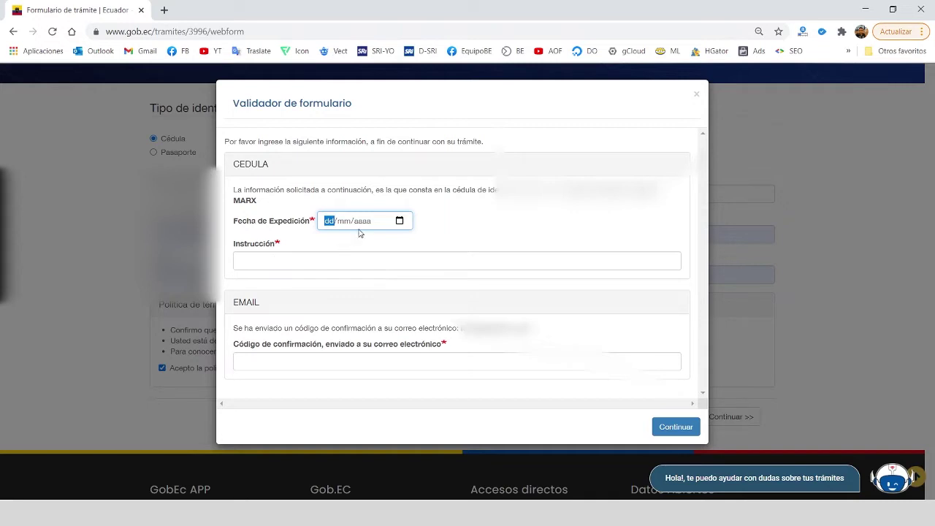
left_click(325, 260)
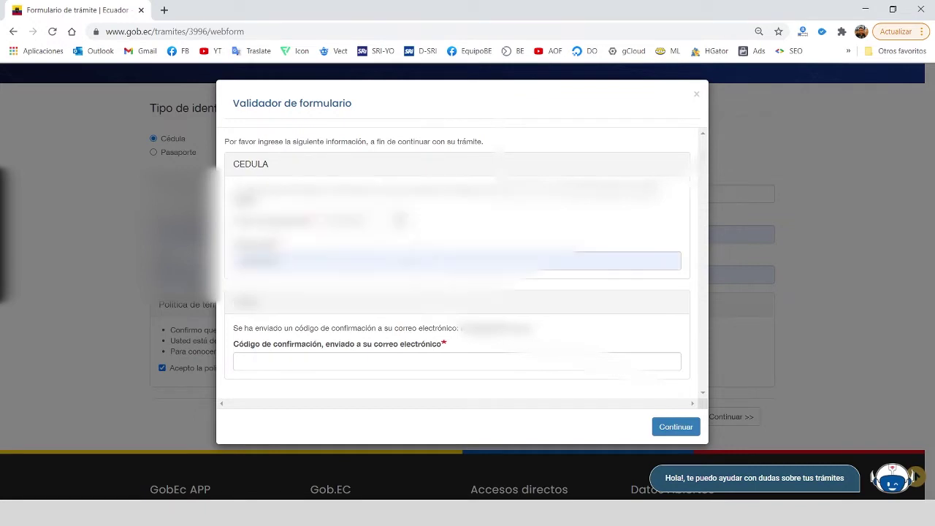
Copy the confirmation code from the Gob.EC e-mail in Outlook, enter it in the form validator and continue
left_click(163, 10)
left_click(93, 51)
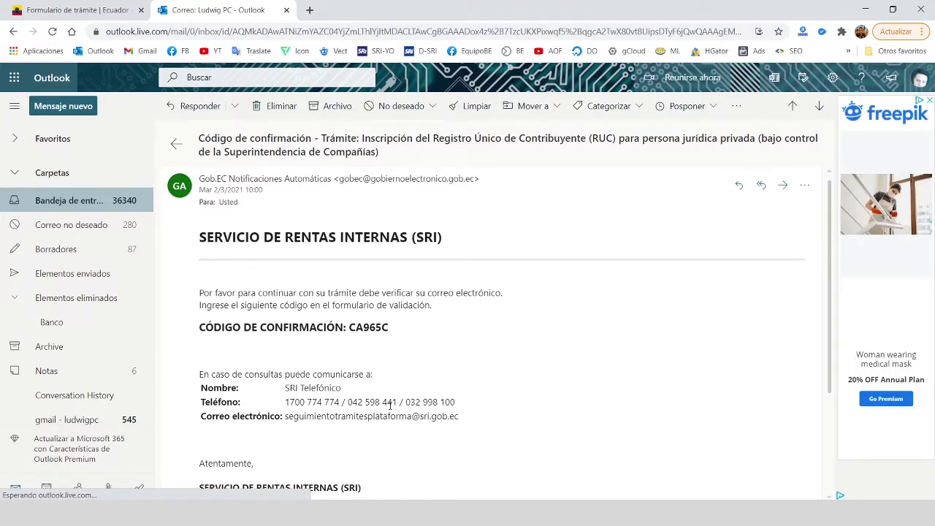
double_click(386, 328)
right_click(406, 334)
left_click(424, 340)
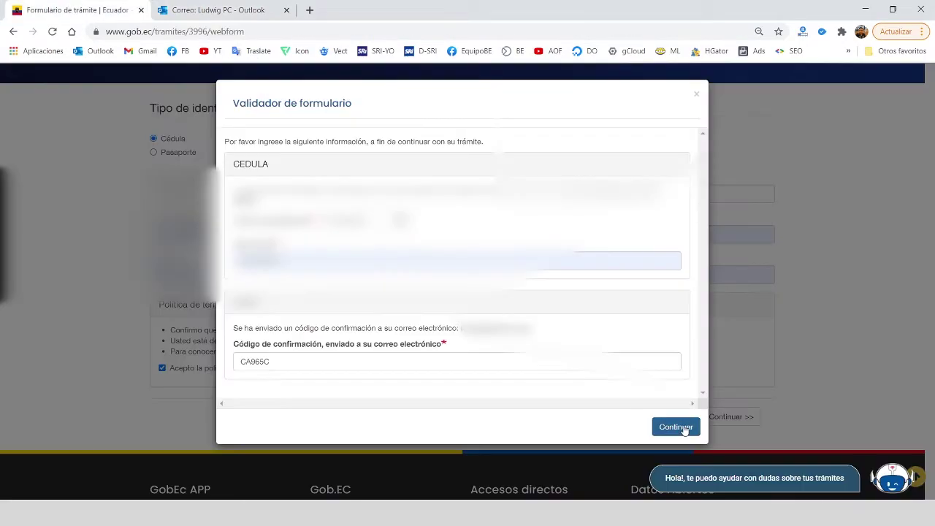
left_click(683, 428)
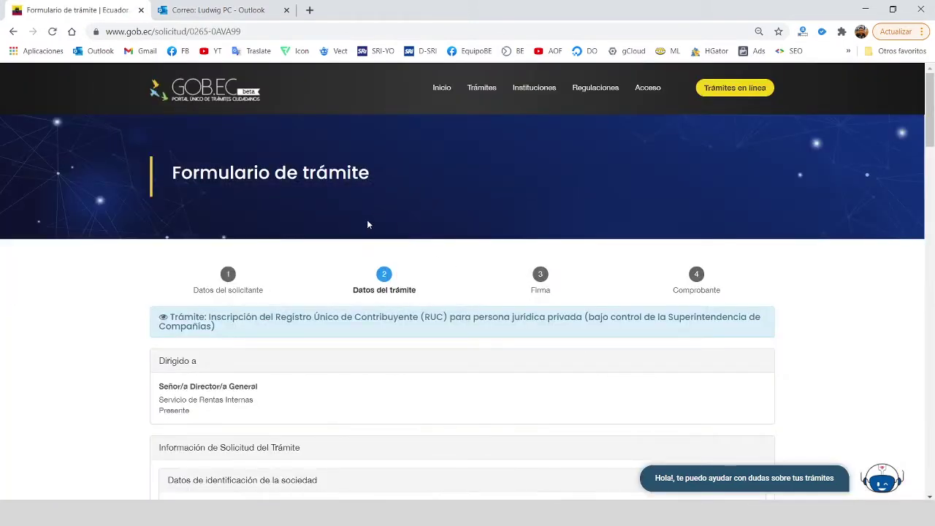
Enter "CROWDFUNDING-ECUADOR S.A.S. B.I.C." as the Razón Social in the company identification data
scroll(366, 224, "down", 2)
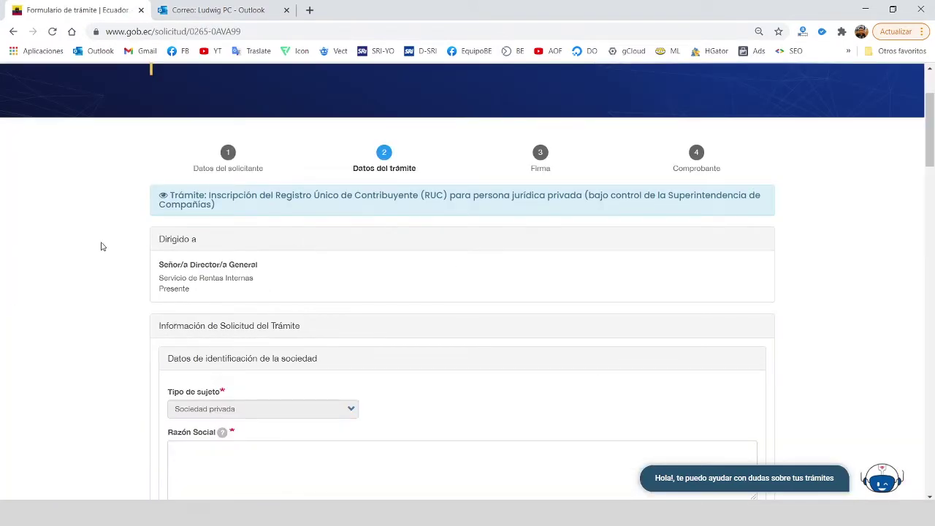
scroll(102, 246, "down", 1)
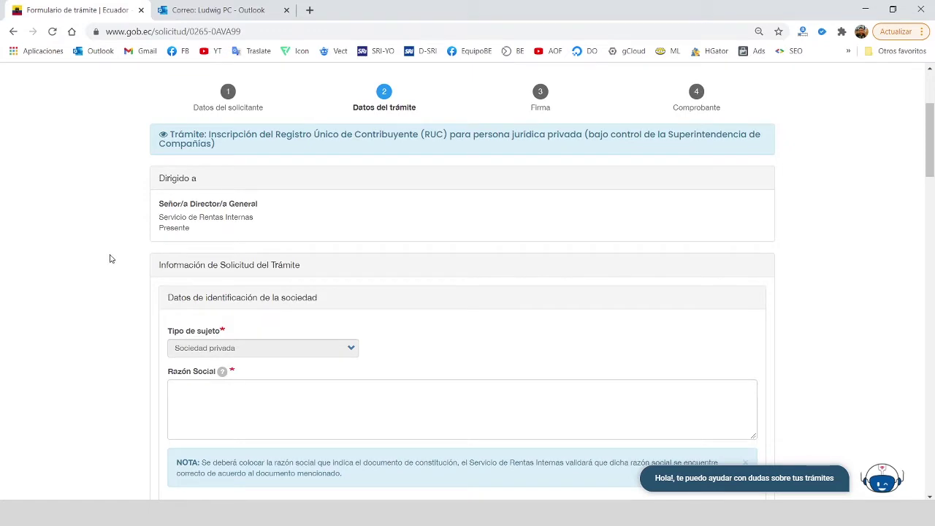
scroll(110, 258, "down", 1)
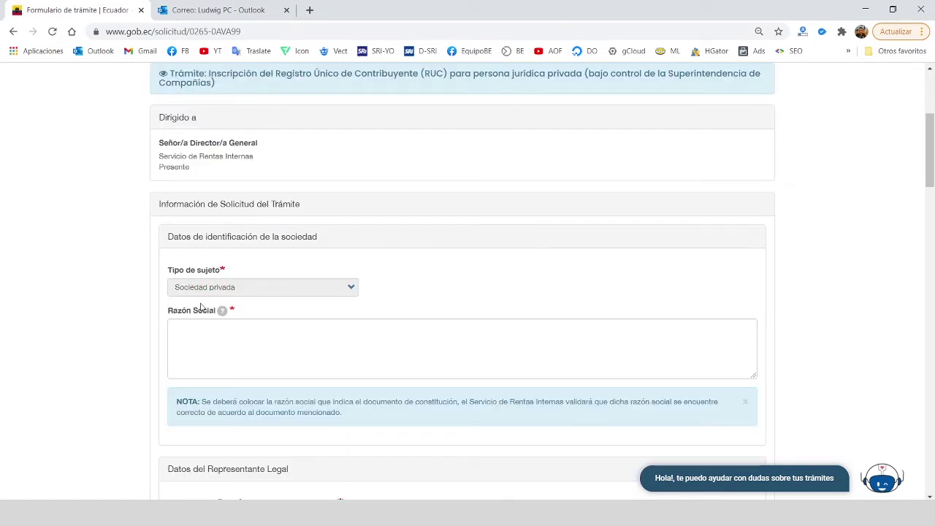
left_click(237, 344)
scroll(241, 336, "down", 1)
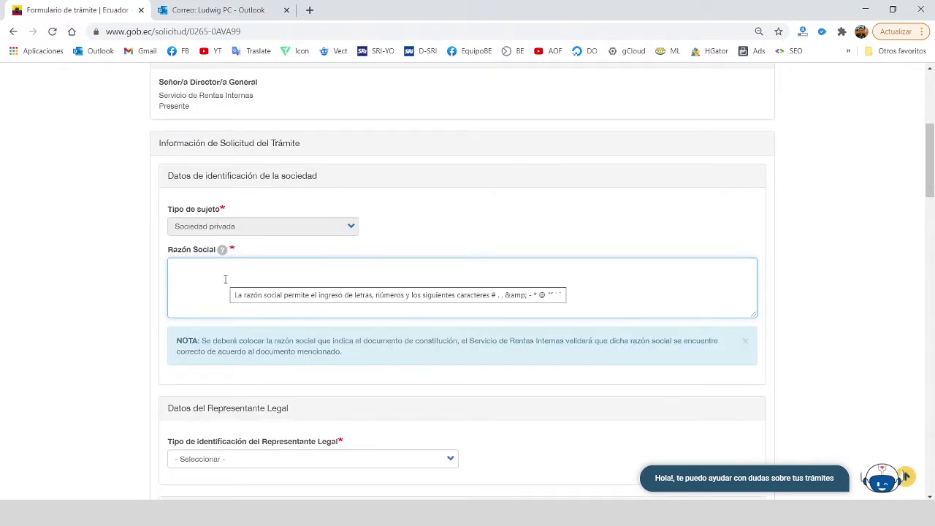
key("ctrl+v")
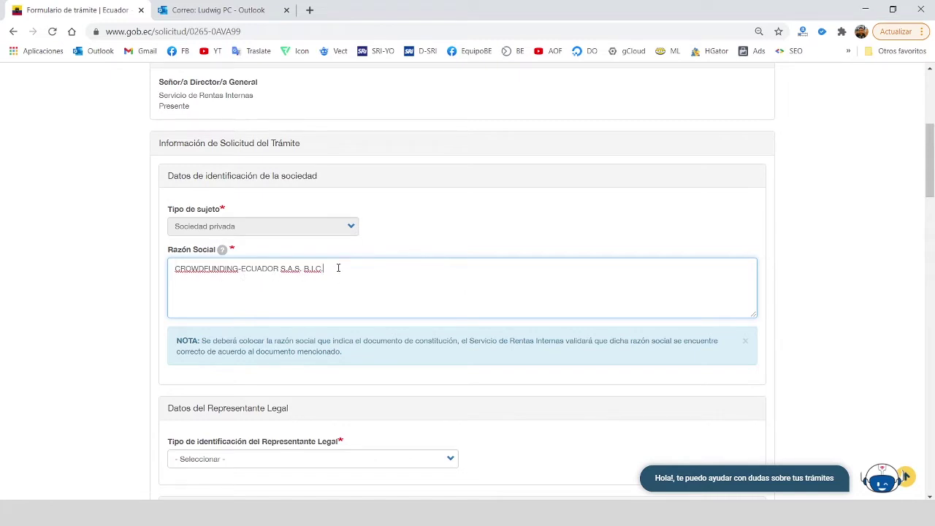
left_click_drag(338, 268, 186, 269)
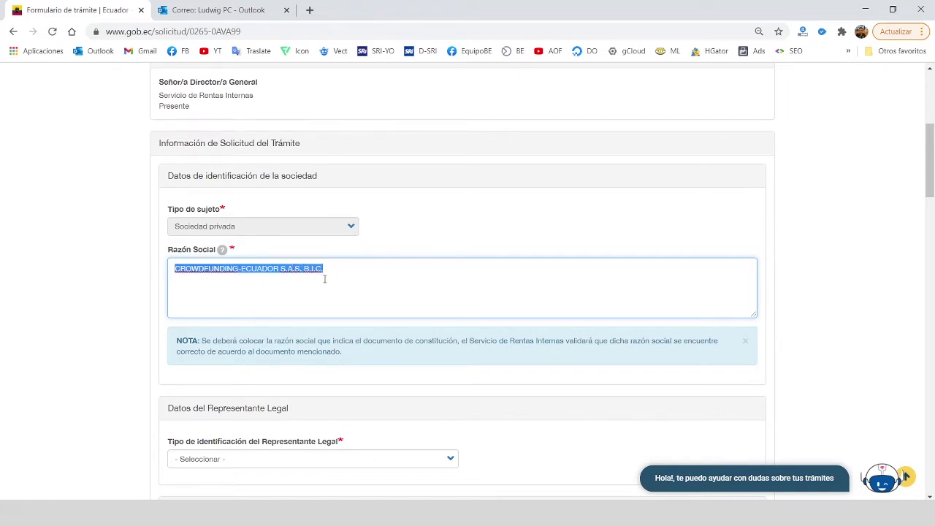
left_click(355, 276)
Fill in the legal representative's identification details and enter "CROWDFUNDING ECUADOR" as the main establishment's Nombre comercial
scroll(355, 273, "down", 3)
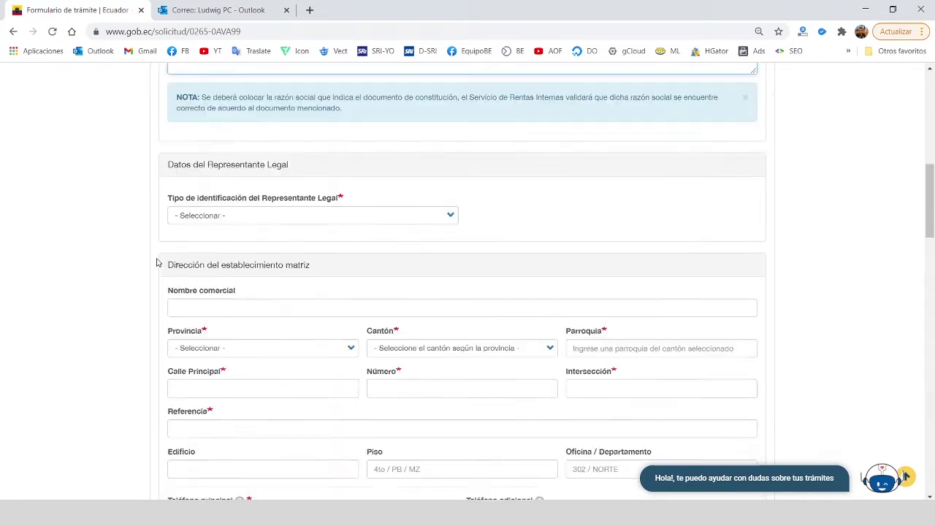
scroll(155, 263, "down", 1)
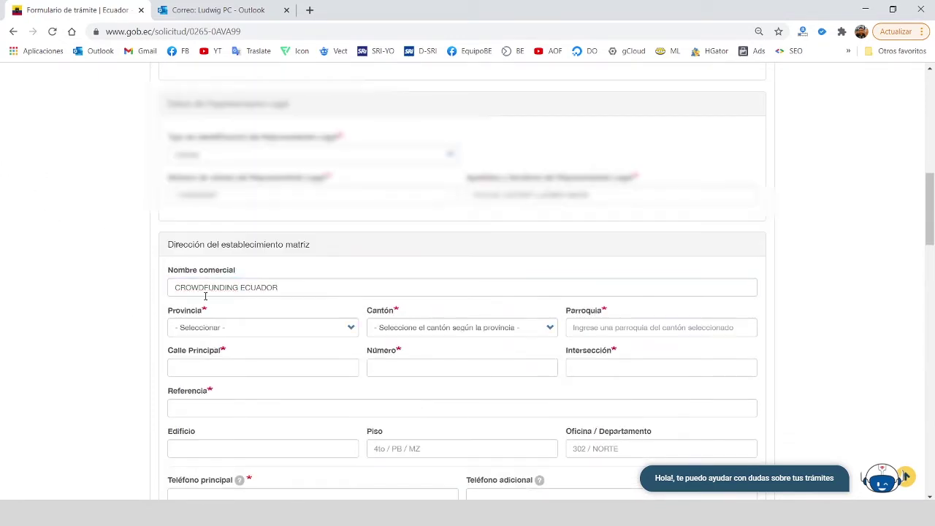
left_click(258, 287)
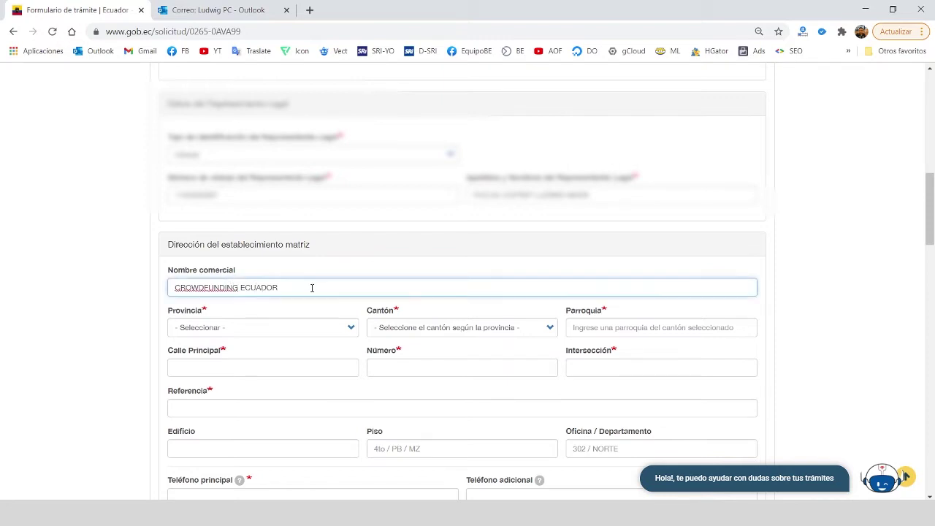
mouse_move(311, 288)
left_mouse_down()
mouse_move(130, 290)
mouse_move(312, 288)
left_mouse_up()
left_click(101, 295)
Complete the main establishment's address and contact details, and set the activities' start date to 01/01/2021
left_click(256, 327)
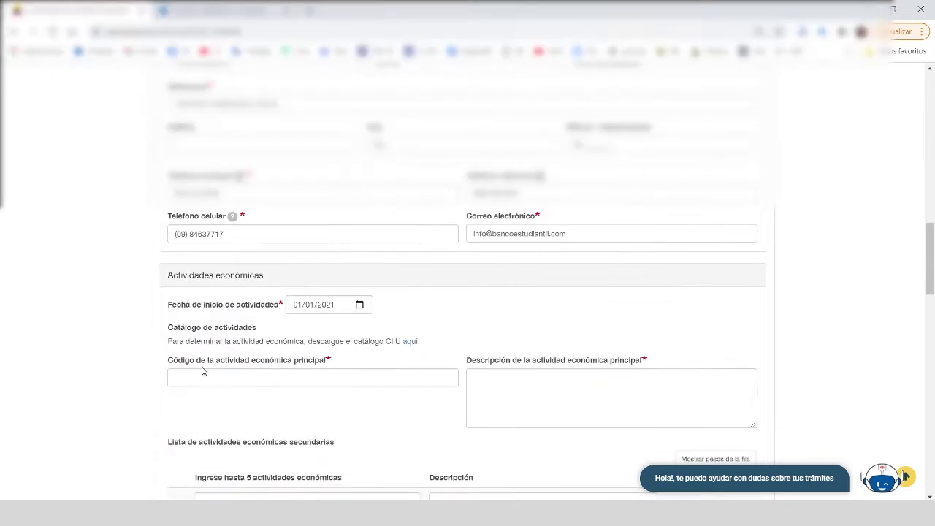
scroll(243, 371, "down", 2)
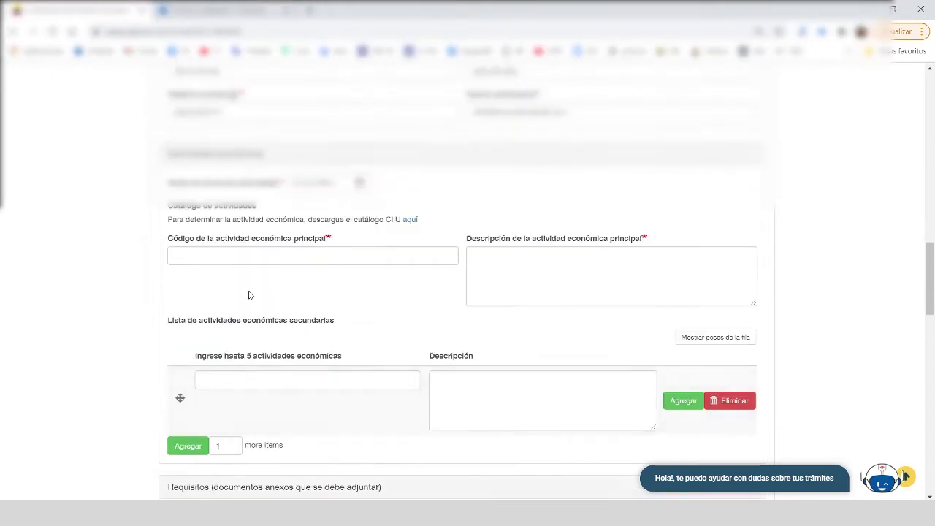
left_click(184, 260)
left_click(139, 266)
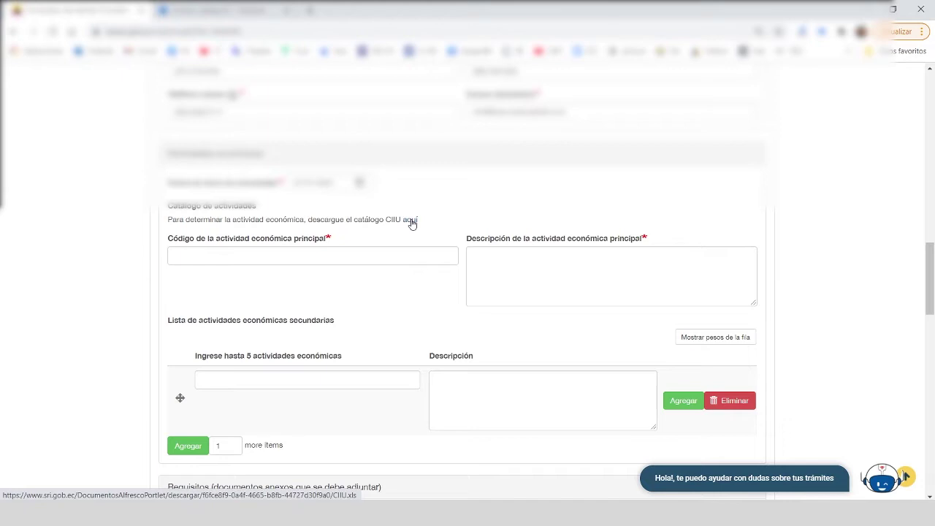
Copy the main activity code L6820.02 and its full description from the name-approval PDF absolucionConstitucion.pdf in Acrobat Reader
left_click_drag(168, 219, 388, 218)
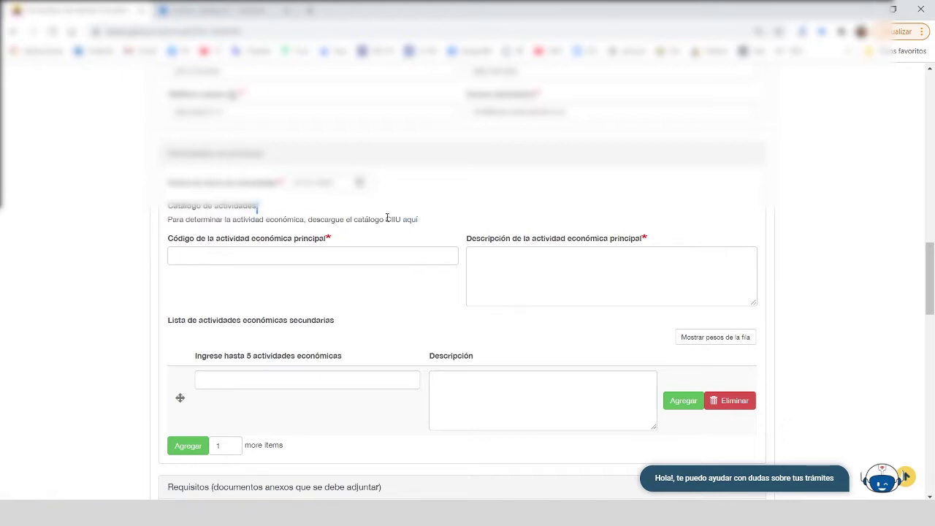
left_click(174, 228)
left_click(176, 254)
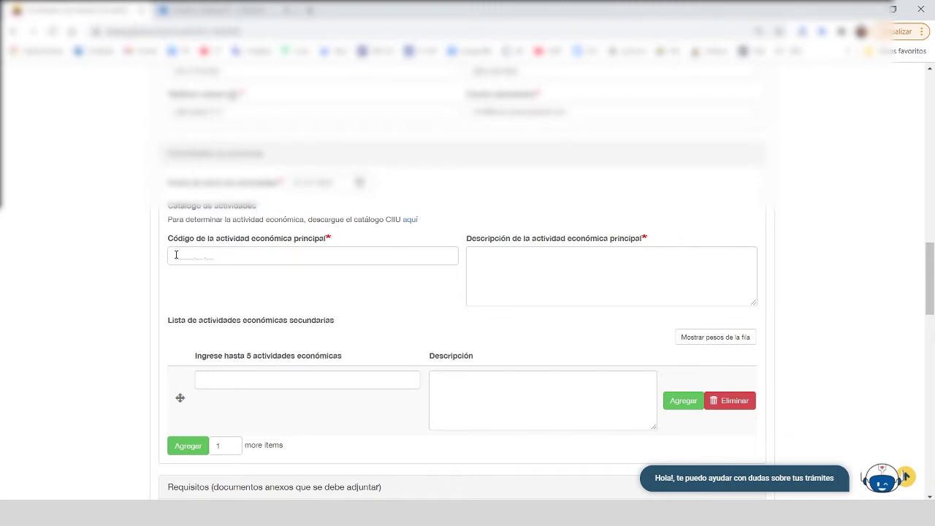
left_click(515, 271)
key("alt+Tab")
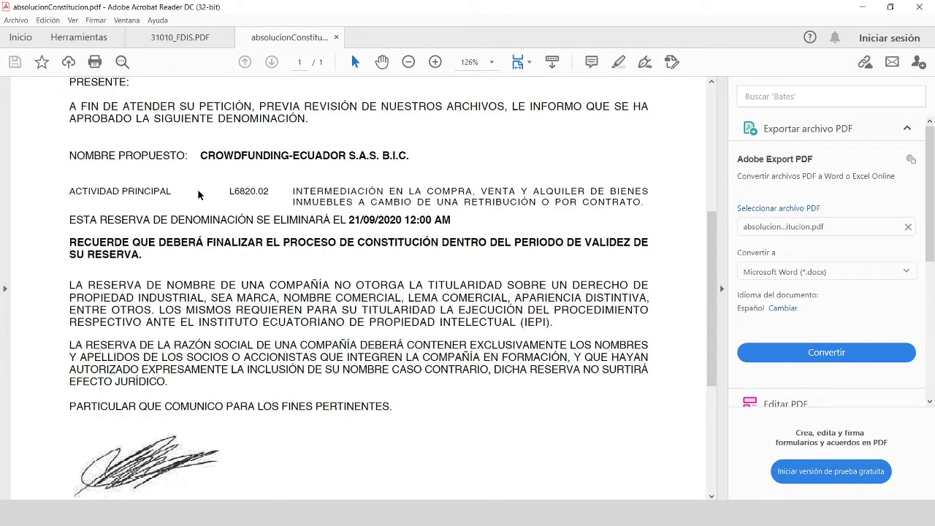
double_click(245, 192)
key("super+c")
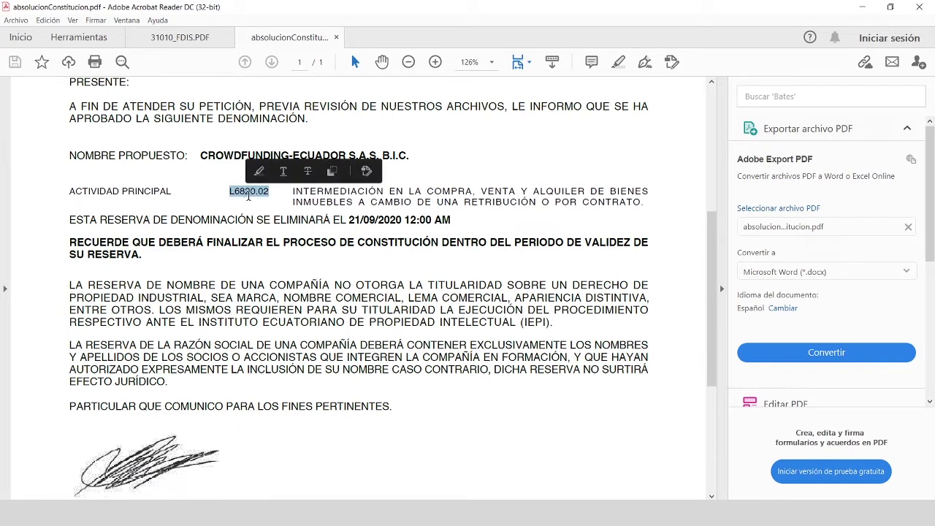
left_click_drag(293, 191, 544, 234)
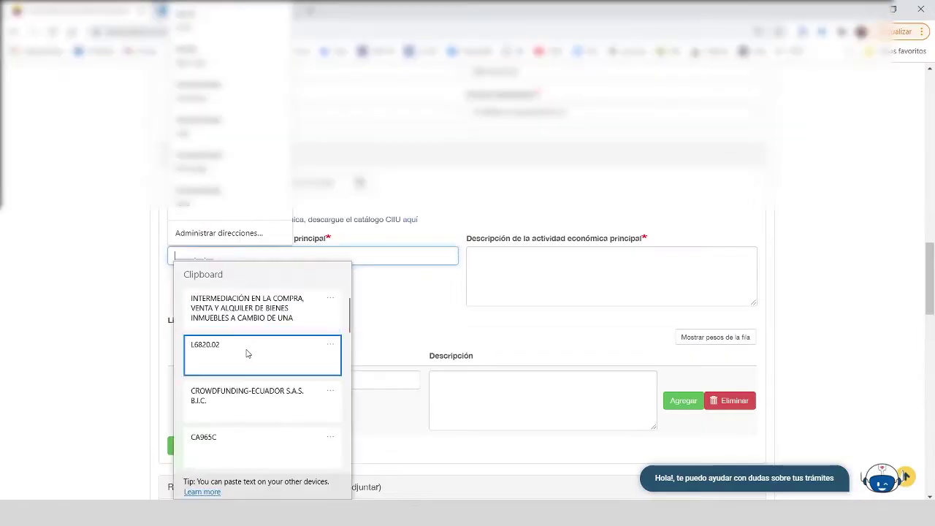
Back in the GOB.EC form, enter L6820.02.01 as the main economic activity code and paste the copied real estate intermediation text as its description
left_click(246, 354)
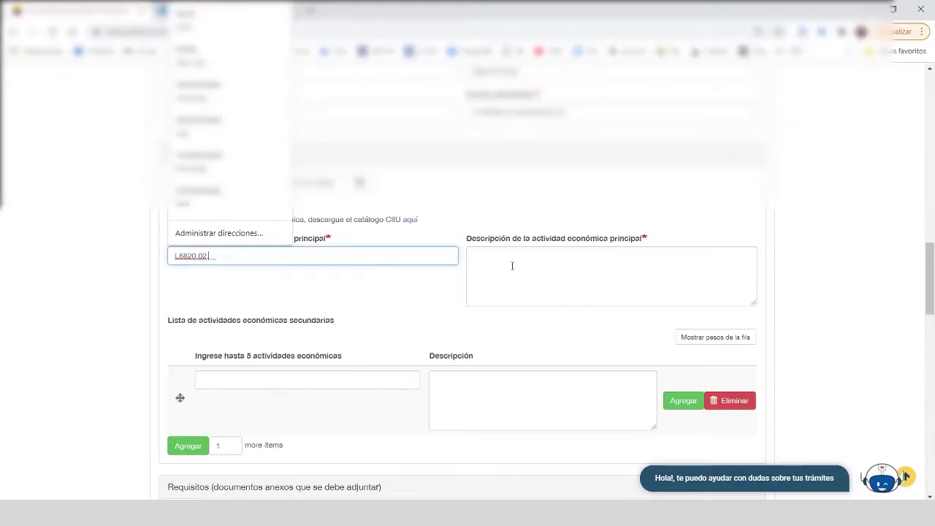
key("Tab")
key("super+v")
key("Return")
key("shift+Tab")
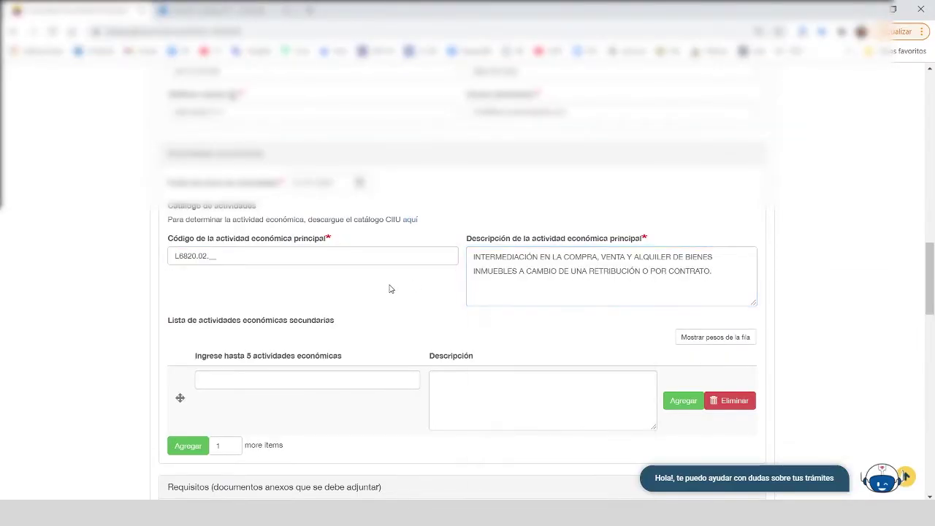
scroll(249, 251, "down", 1)
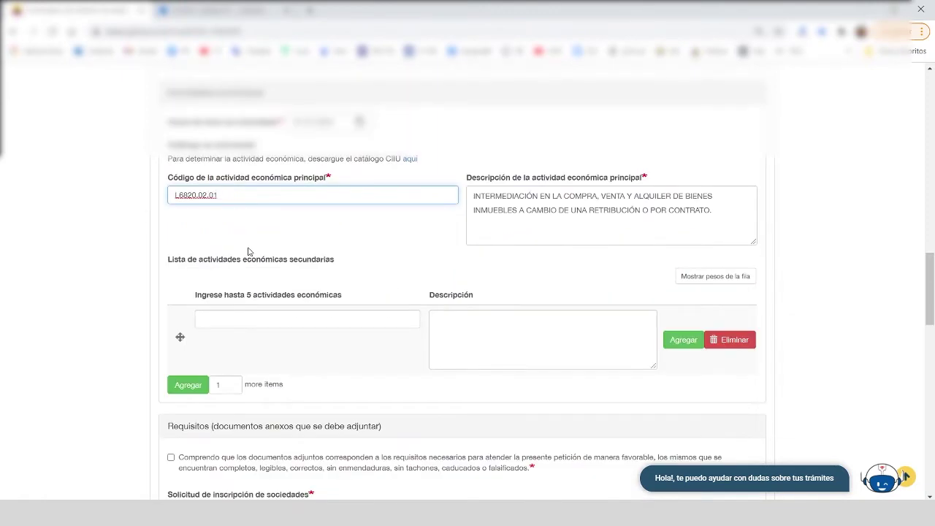
left_click(246, 233)
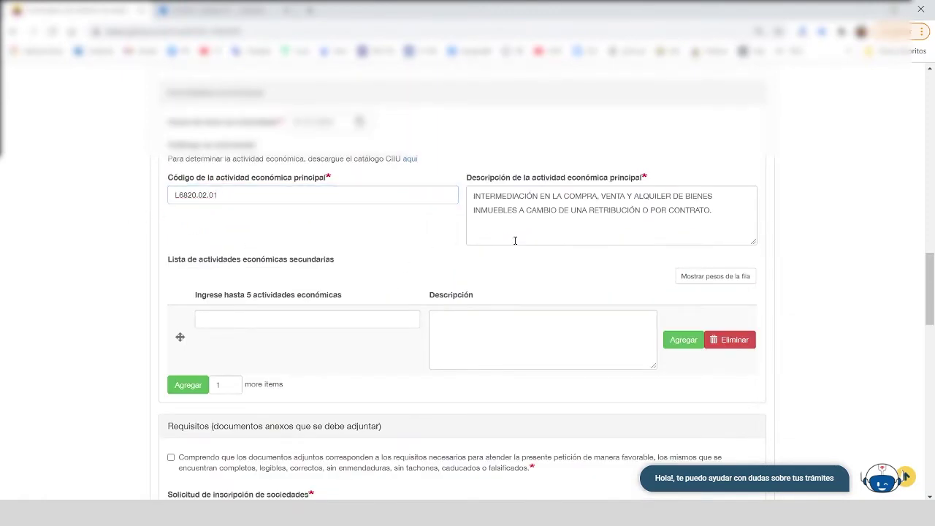
Accept the declaration in Requisitos that the attached documents meet the requirements and are complete, legible and correct
scroll(281, 263, "down", 1)
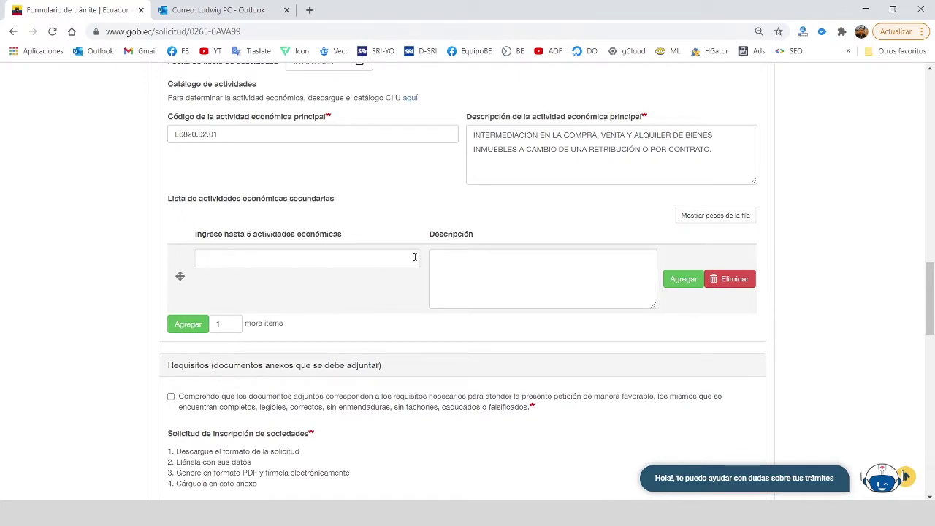
scroll(329, 272, "down", 1)
scroll(382, 278, "down", 3)
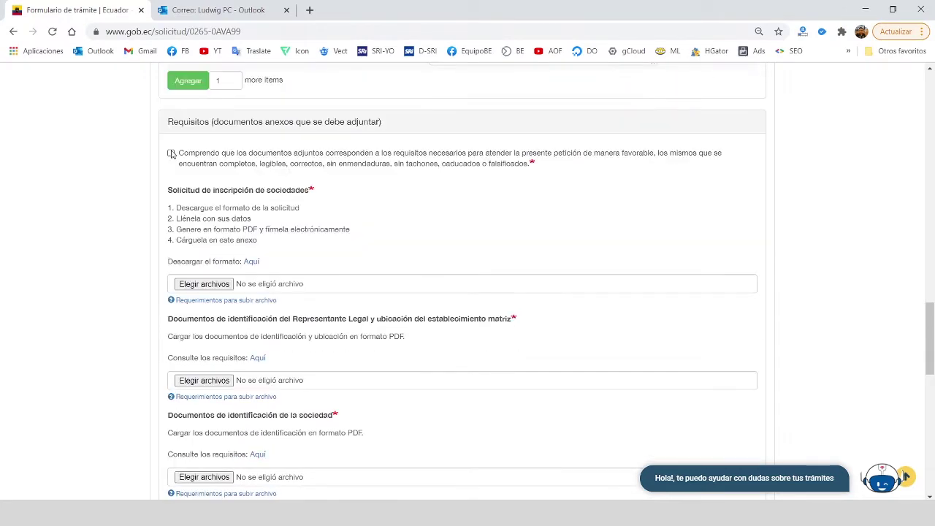
left_click(181, 154)
scroll(237, 179, "down", 1)
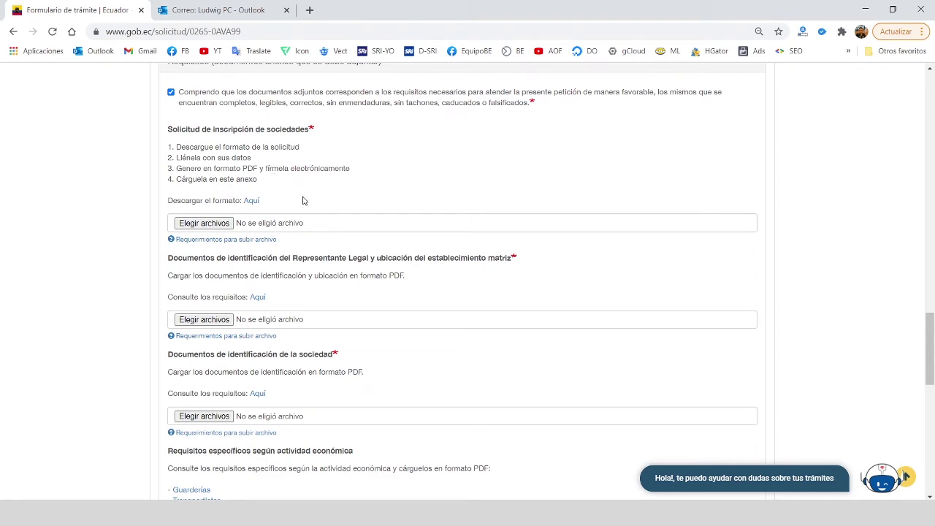
Download the format for the Solicitud de inscripción de sociedades and review both pages of the SRI form
scroll(318, 200, "up", 3)
scroll(306, 206, "down", 2)
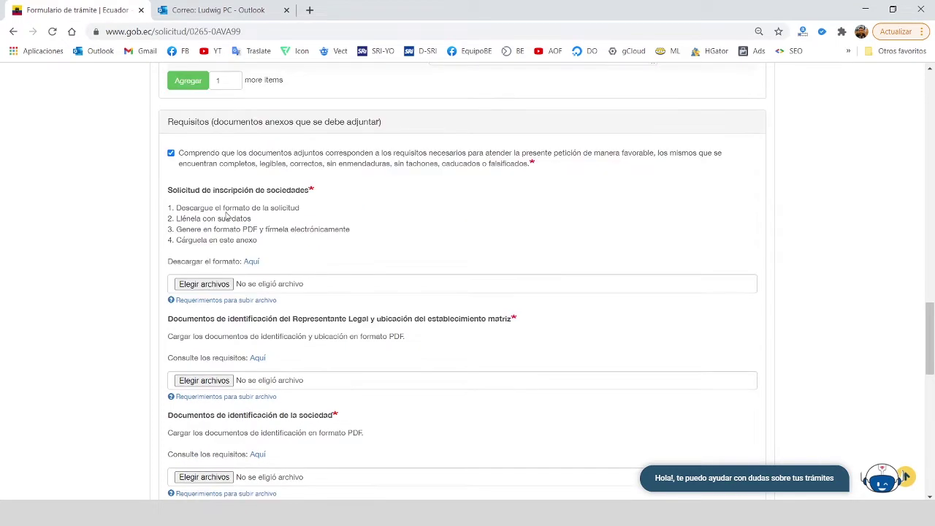
scroll(212, 213, "down", 1)
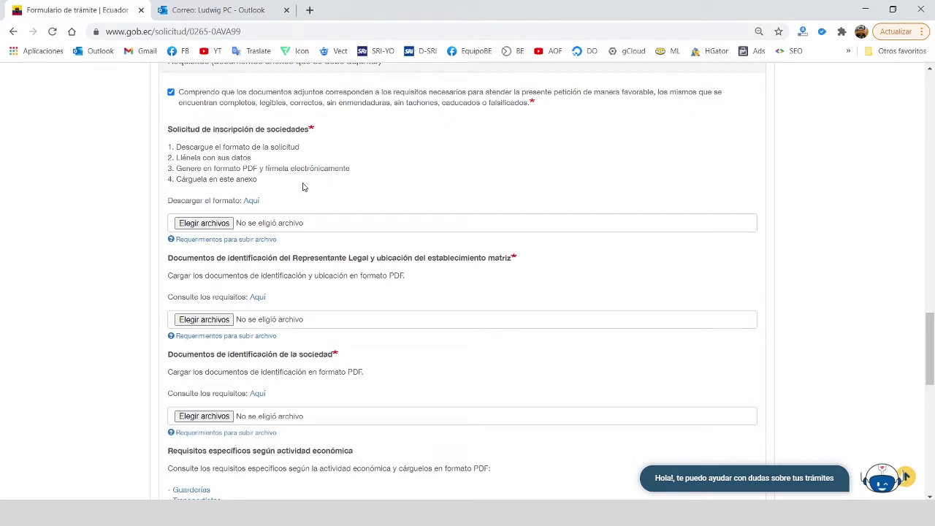
left_click(254, 207)
scroll(445, 260, "down", 10)
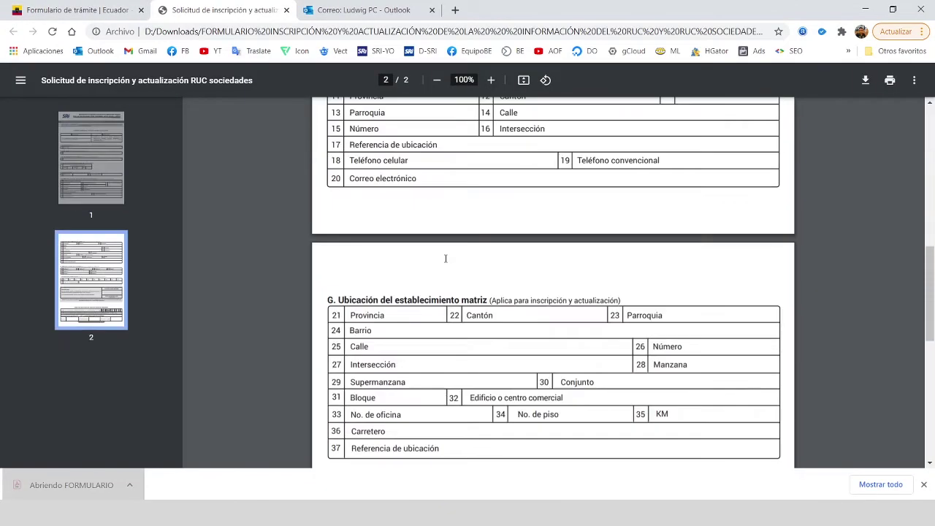
scroll(446, 262, "up", 8)
scroll(515, 307, "up", 3)
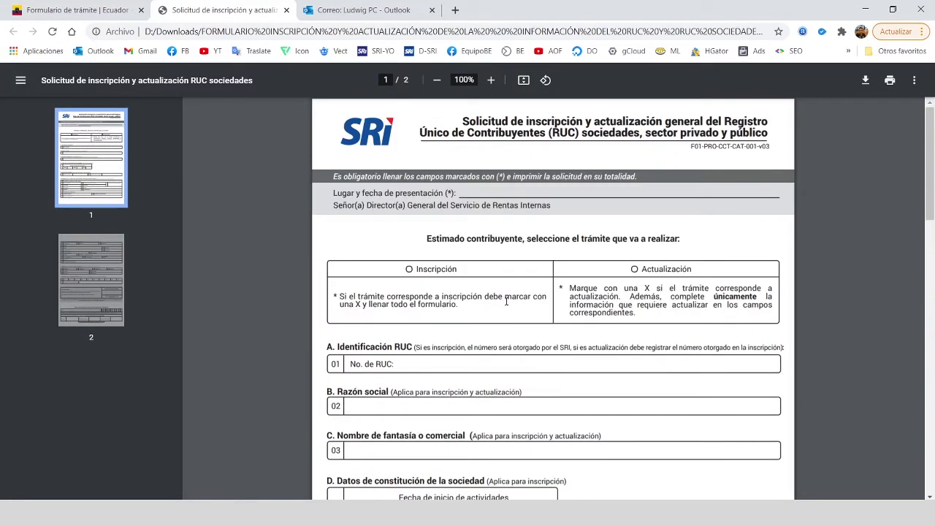
scroll(482, 243, "down", 2)
scroll(458, 191, "up", 2)
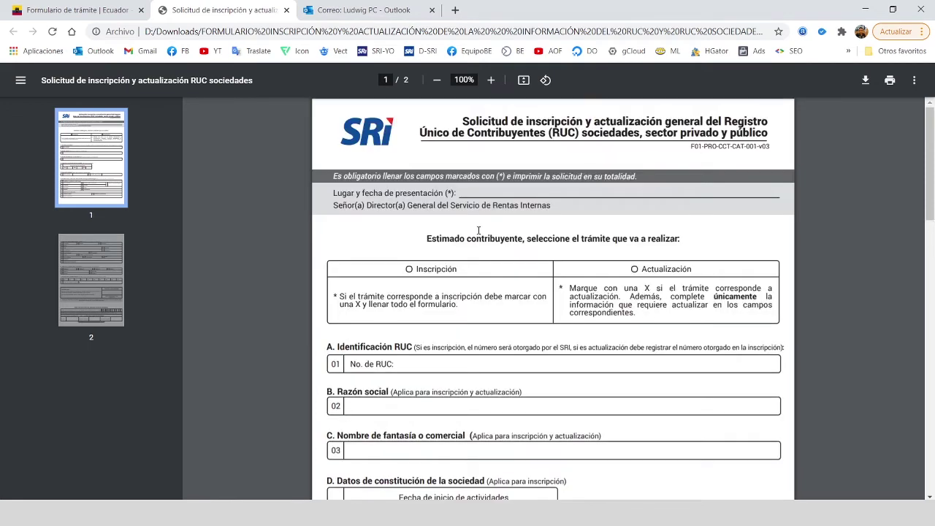
left_click_drag(461, 191, 610, 205)
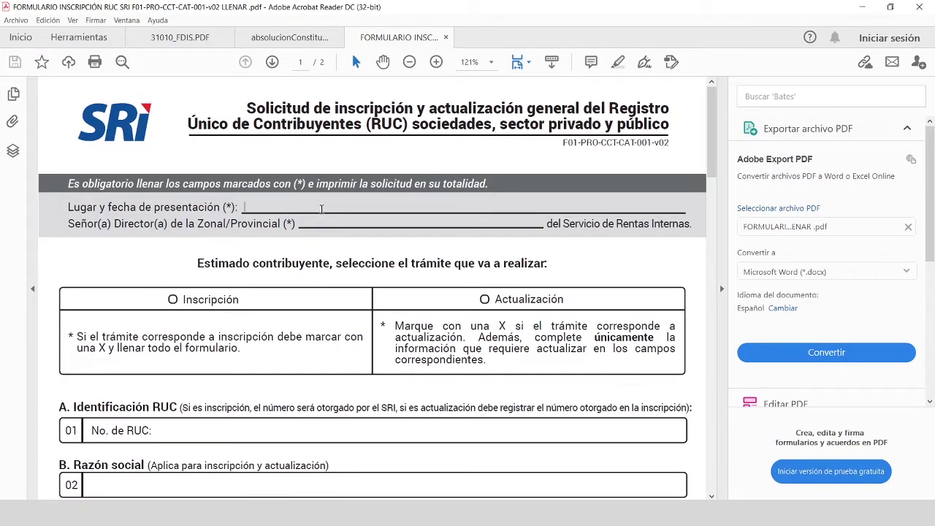
In Acrobat Reader's fillable RUC form, enter QUITO, 02 DE MARZO DE 2021 as place and date, PICHINCHA as Zonal/Provincial, and choose Inscripción
type("AFSDFASDF")
left_click(485, 299)
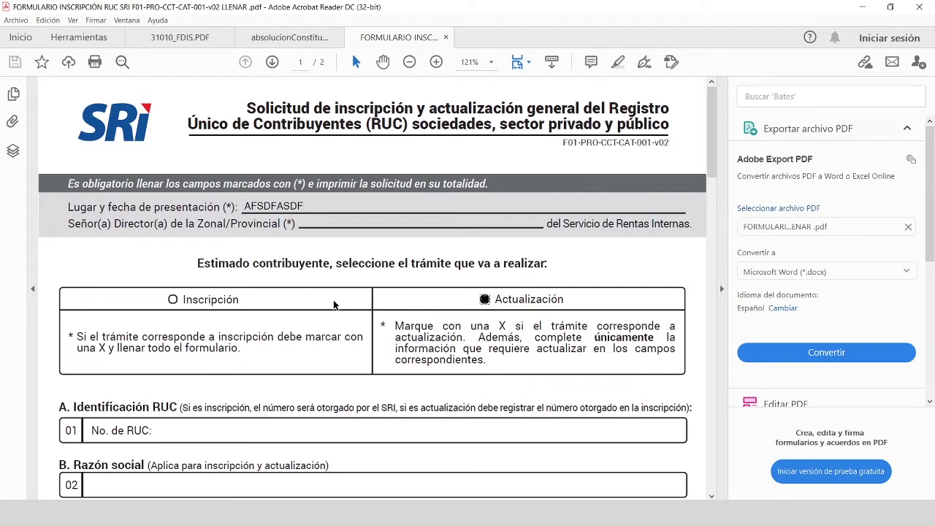
scroll(336, 305, "down", 3)
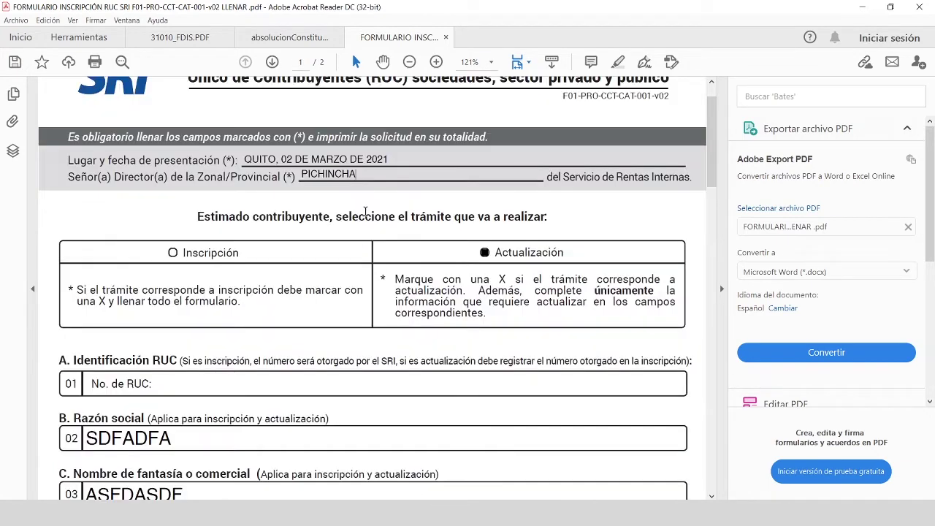
scroll(431, 244, "down", 3)
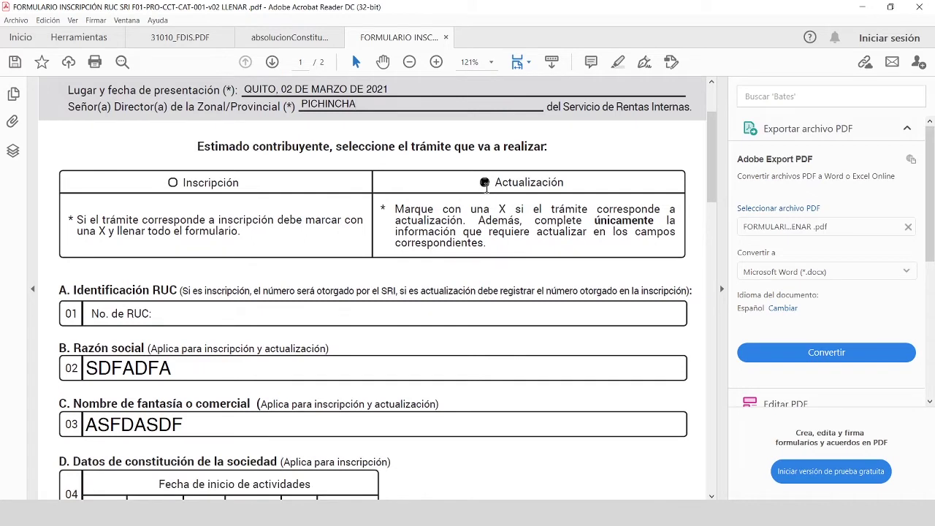
left_click(174, 183)
Replace the placeholder text in section B, Razón social, with "CROWDFUNDING-ECUADOR S.A.S. B.I.C."
scroll(286, 229, "down", 1)
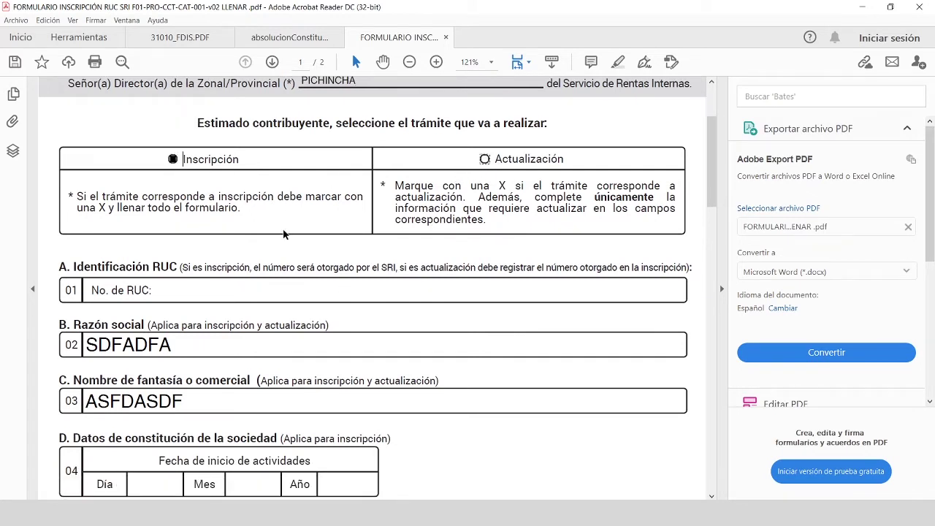
scroll(243, 248, "down", 1)
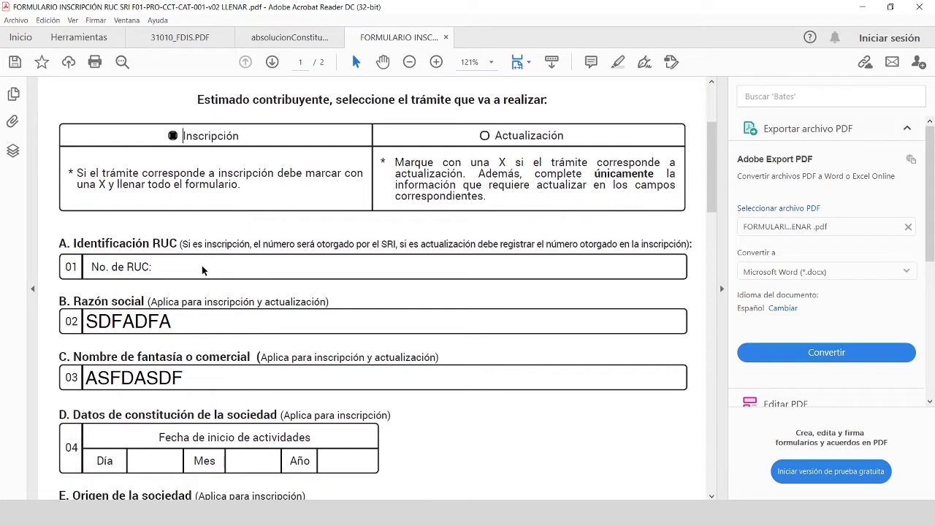
scroll(200, 278, "down", 1)
scroll(249, 260, "down", 1)
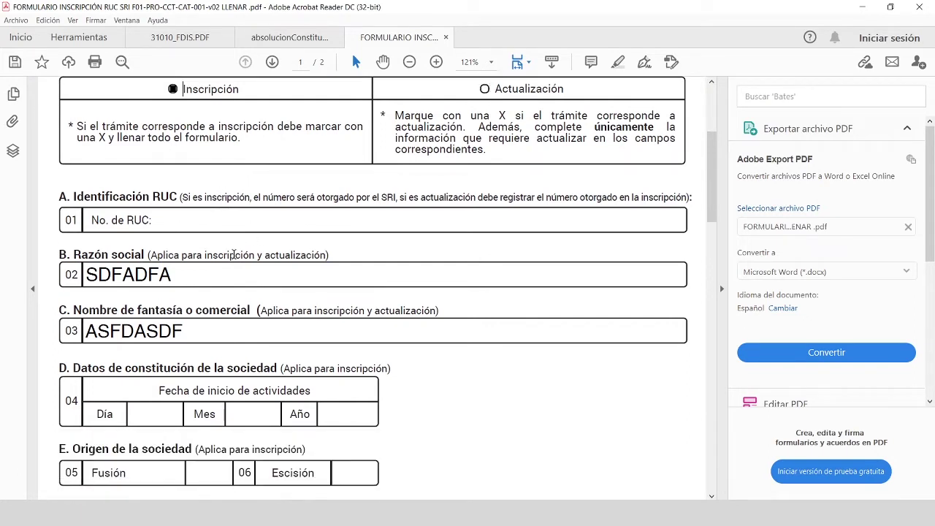
scroll(190, 234, "down", 1)
left_click(122, 249)
key("ctrl+a")
type("CROWDFUNDING-ECUADOR S.A.S. B.I.C.")
Replace the placeholder text in section C, Nombre de fantasía o comercial, with "CROWDFUNDING ECUADOR"
scroll(292, 256, "down", 2)
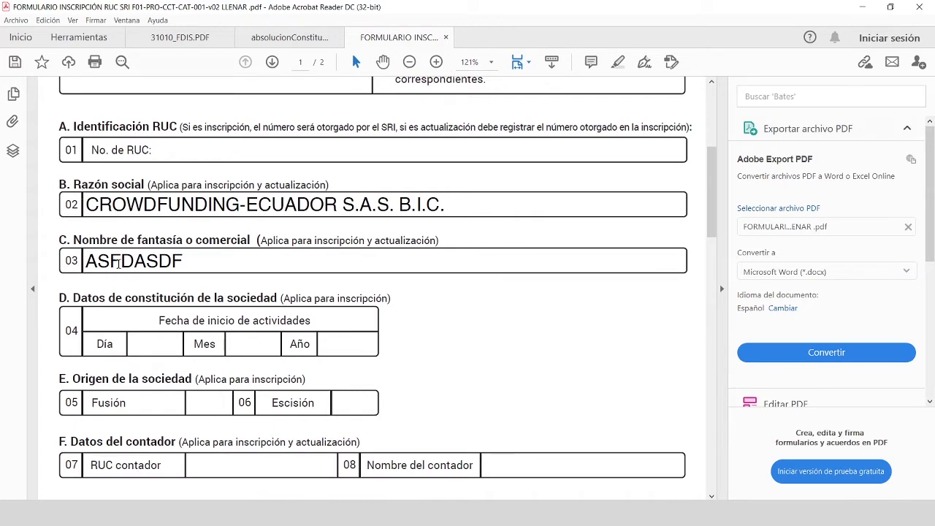
left_click(119, 263)
key("ctrl+a")
type("CROWDFUNDING ECUADOR")
Set the Fecha de inicio de actividades to day 01, month 01, year 2021, and fill in the accountant's RUC number and name
scroll(351, 263, "down", 5)
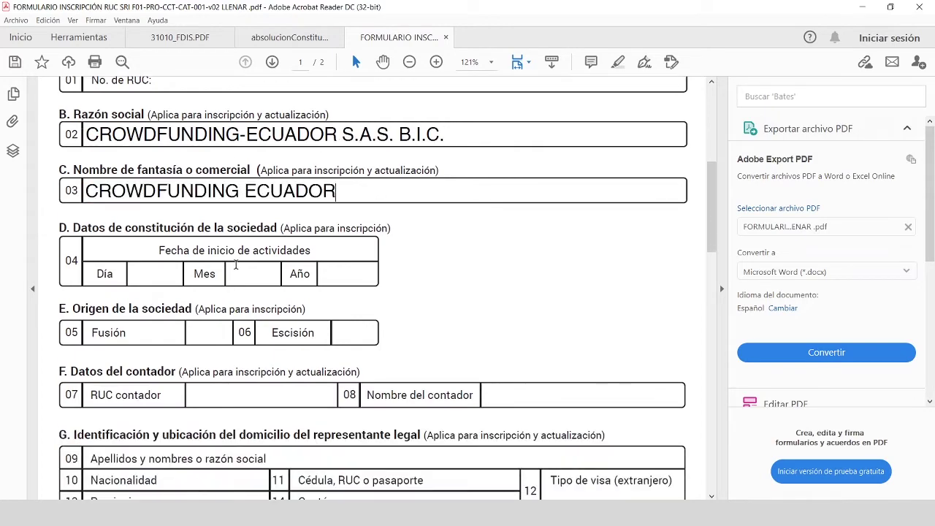
scroll(175, 277, "down", 4)
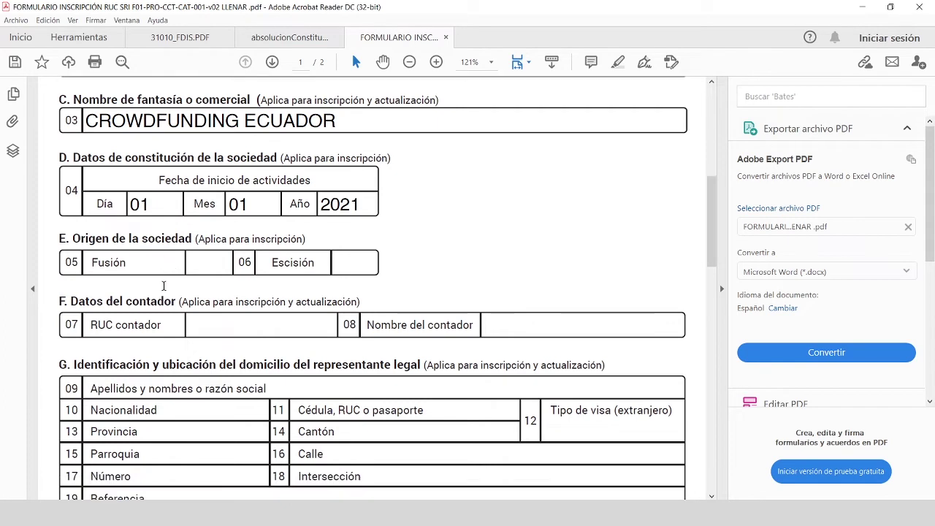
scroll(314, 204, "down", 1)
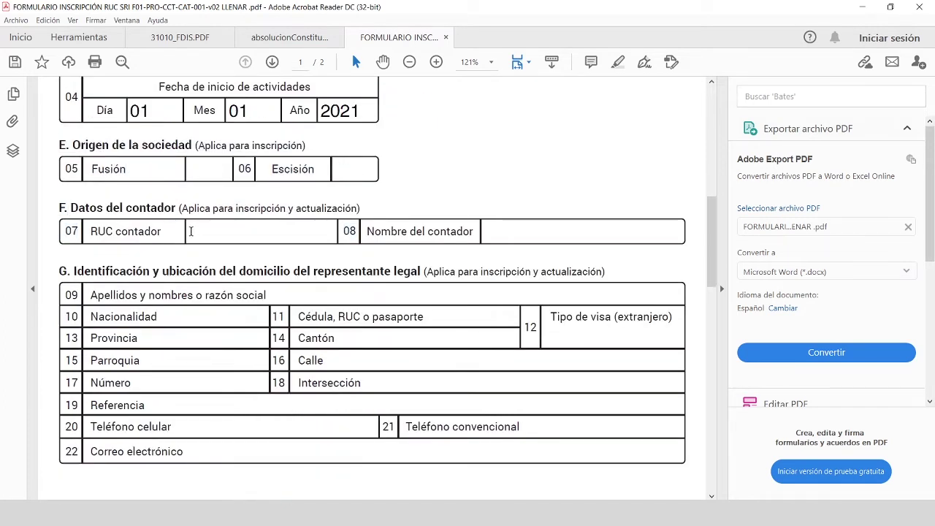
left_click(236, 241)
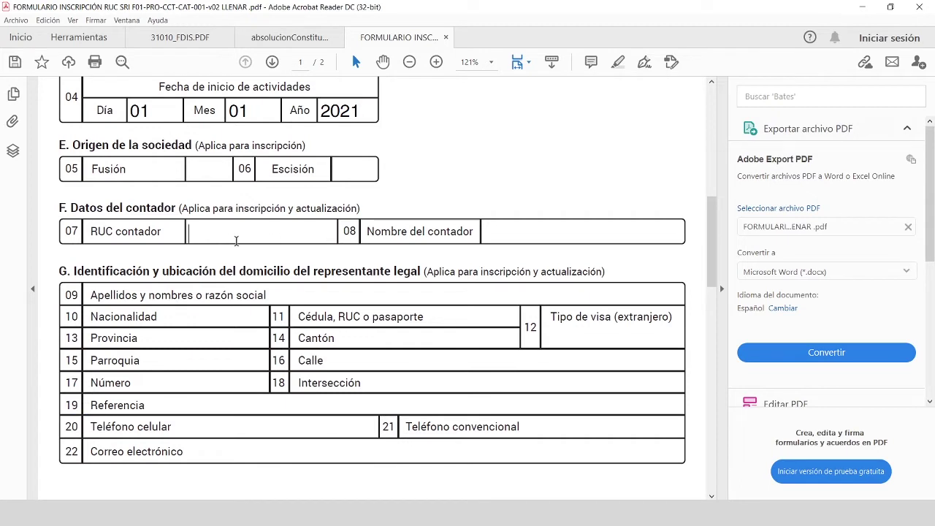
left_click(519, 240)
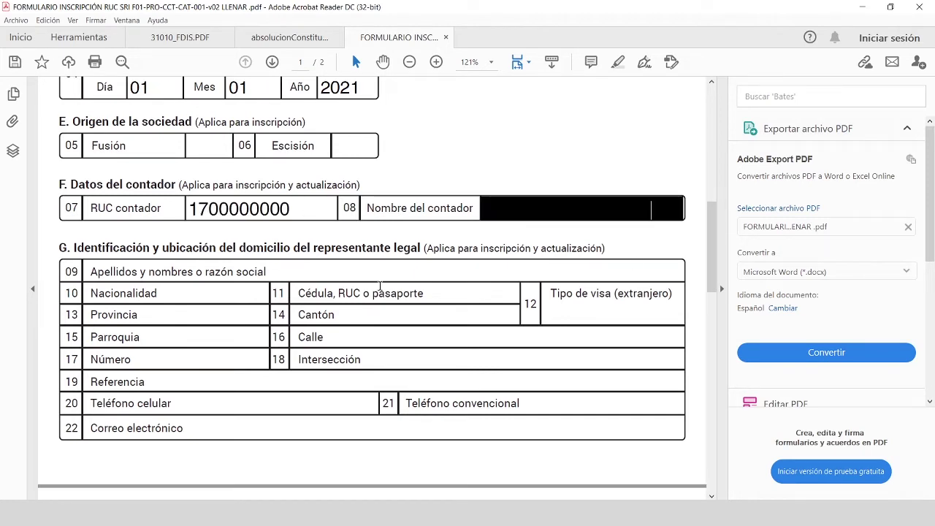
Fill in section G with the legal representative's identification, home address, phone numbers and e-mail
scroll(373, 292, "down", 1)
scroll(100, 224, "down", 2)
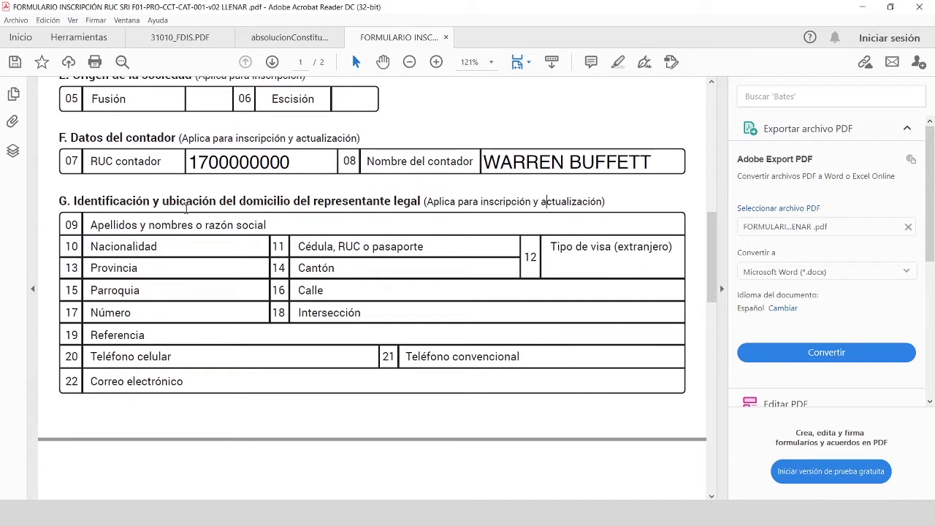
scroll(414, 218, "down", 2)
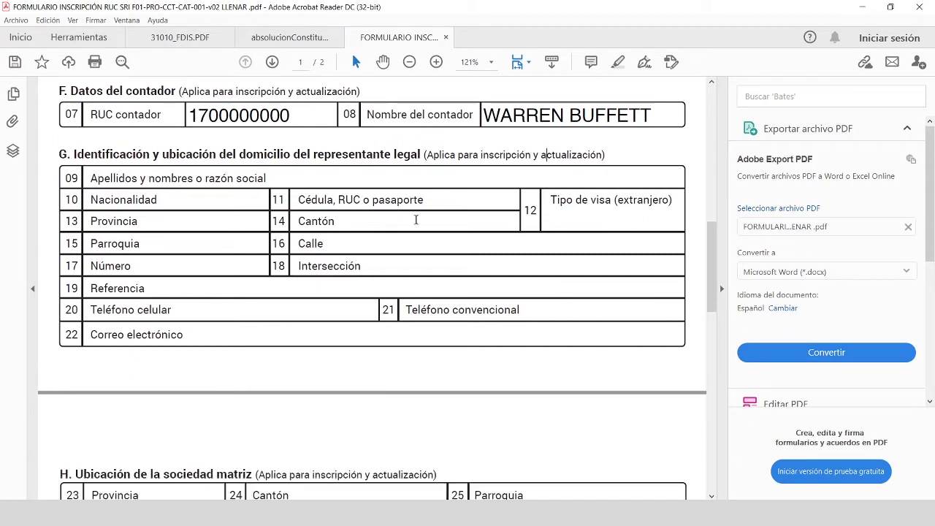
scroll(403, 226, "down", 1)
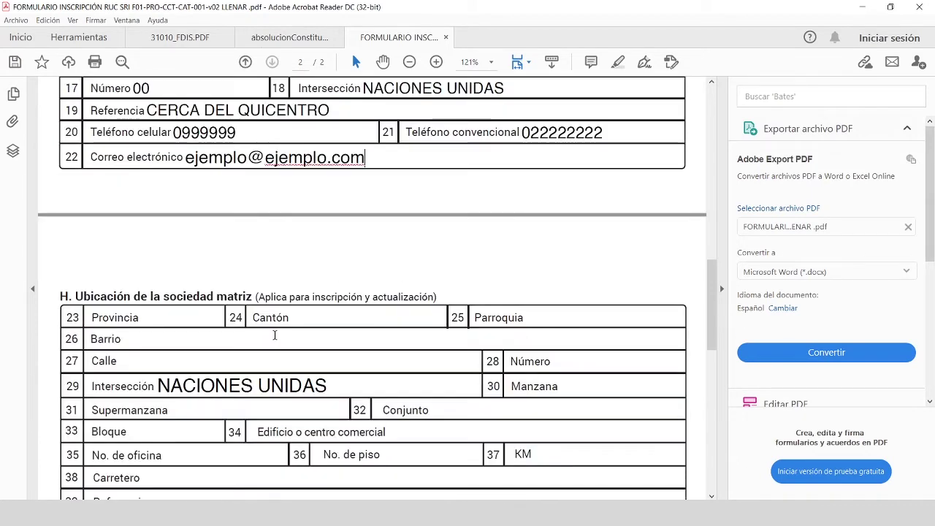
Complete section H, Ubicación de la sociedad matriz, with the province, canton, parish, neighbourhood, street, number, block and location reference
scroll(274, 335, "down", 3)
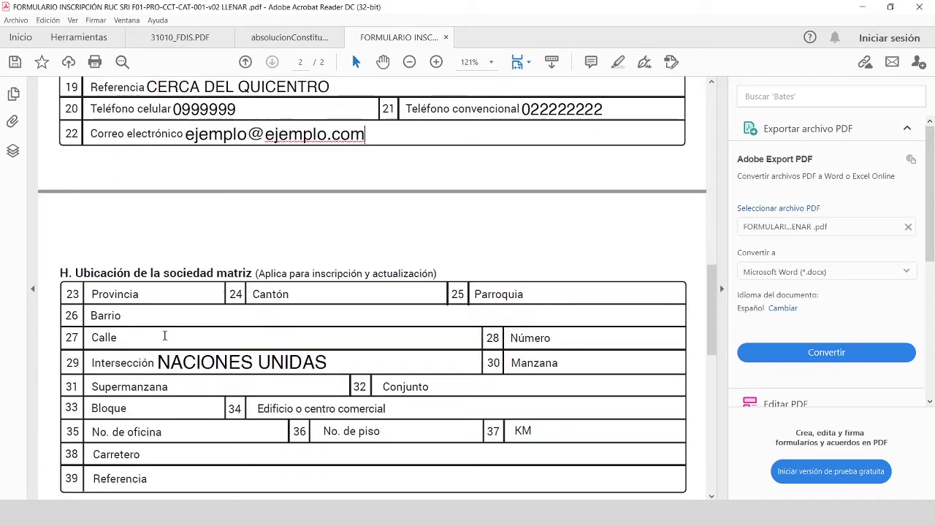
left_click(171, 251)
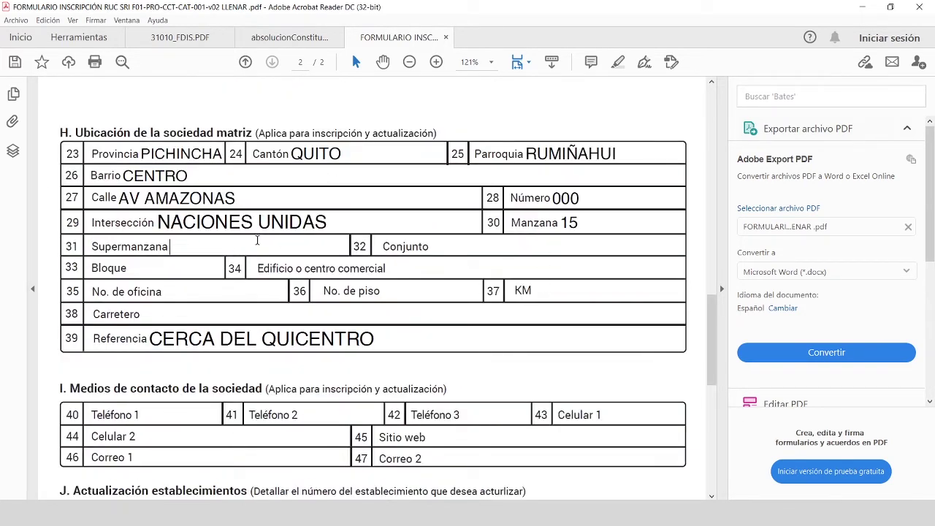
scroll(454, 246, "down", 8)
scroll(454, 246, "up", 9)
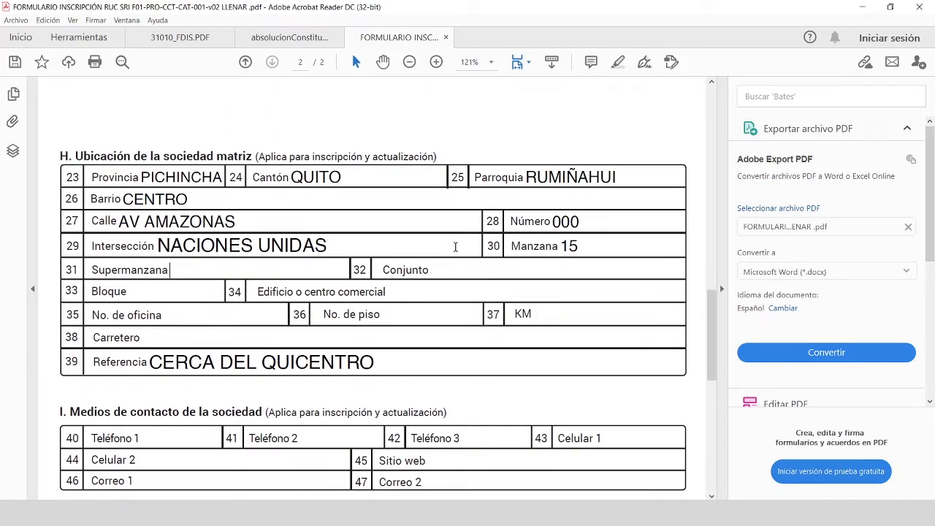
scroll(455, 246, "down", 9)
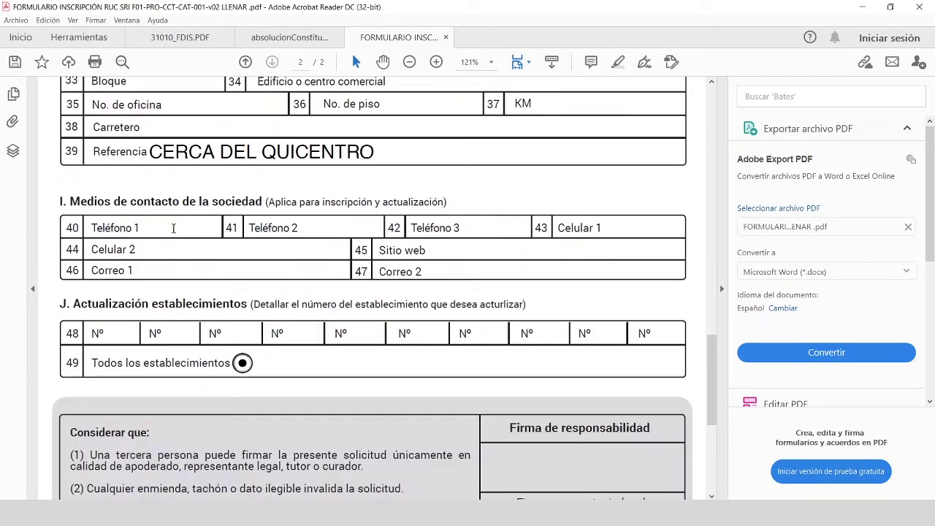
scroll(270, 278, "down", 2)
scroll(271, 283, "up", 2)
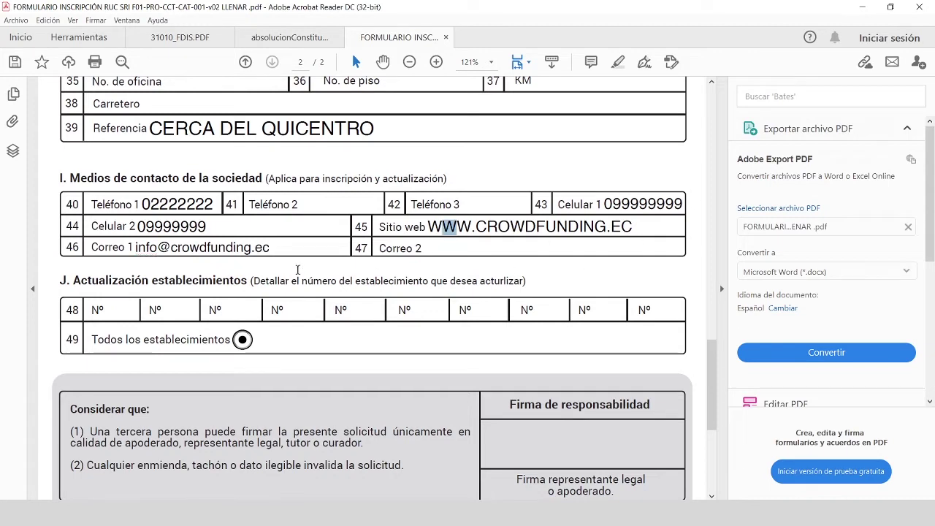
left_click(298, 271)
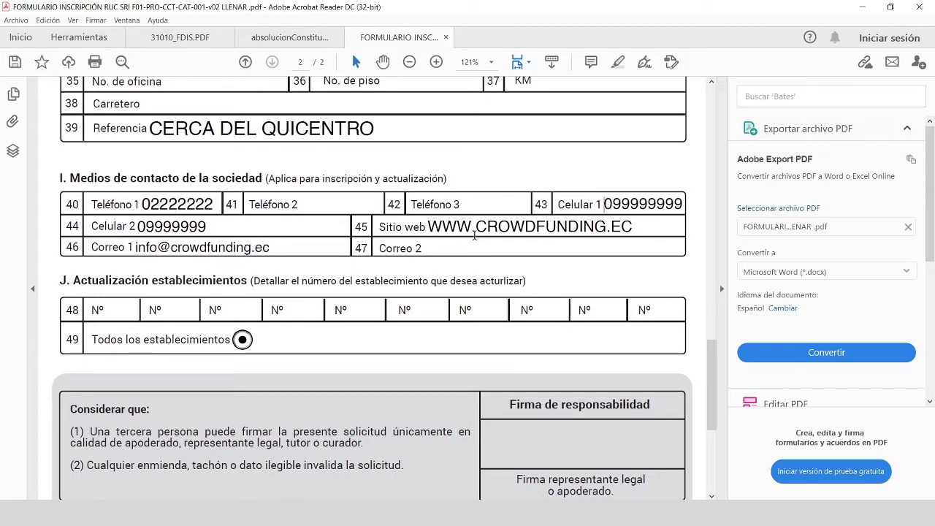
Select Todos los establecimientos in section J, Actualización establecimientos, and check the remaining blocks of the form
scroll(252, 256, "down", 1)
scroll(192, 221, "down", 3)
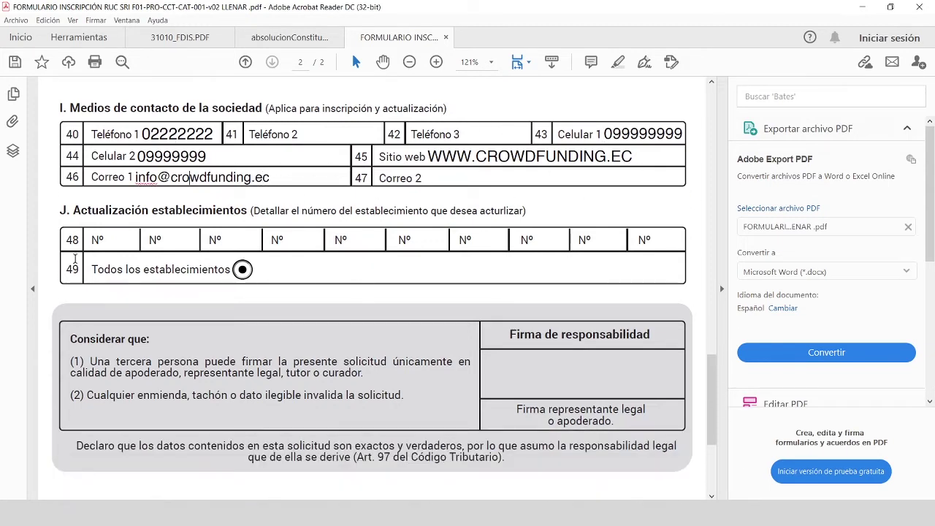
left_click(241, 247)
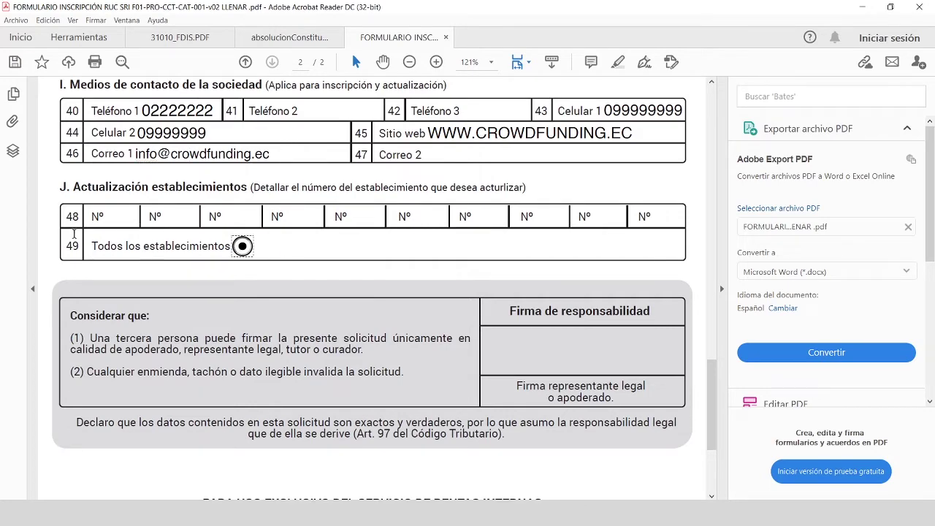
scroll(436, 267, "down", 3)
scroll(511, 292, "down", 5)
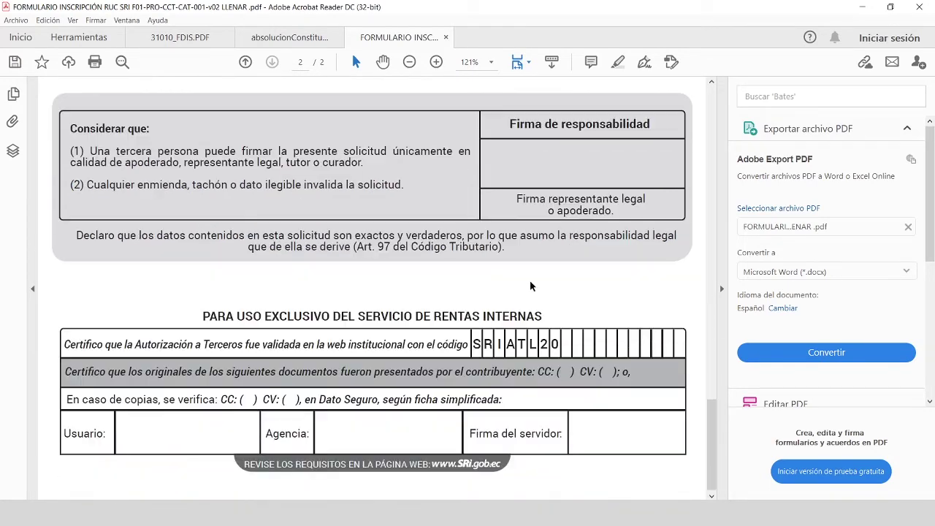
Start digitally signing the form with the Certificados tool, placing the signature area over the Firma de responsabilidad box
scroll(531, 285, "up", 6)
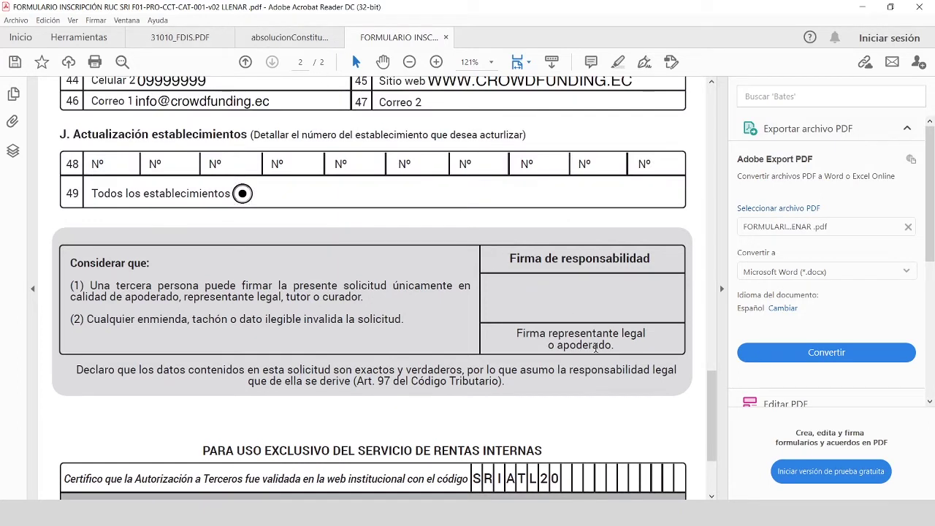
left_click(87, 40)
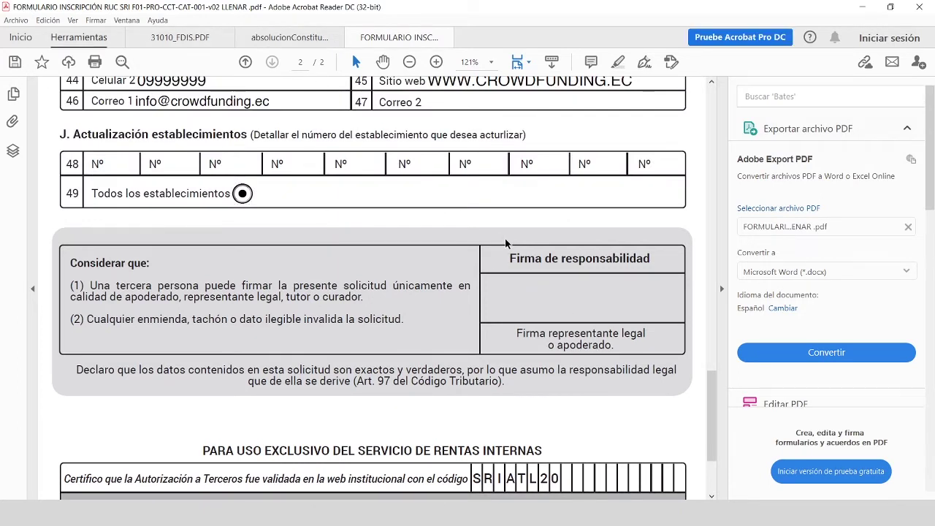
left_click(183, 257)
left_click(363, 90)
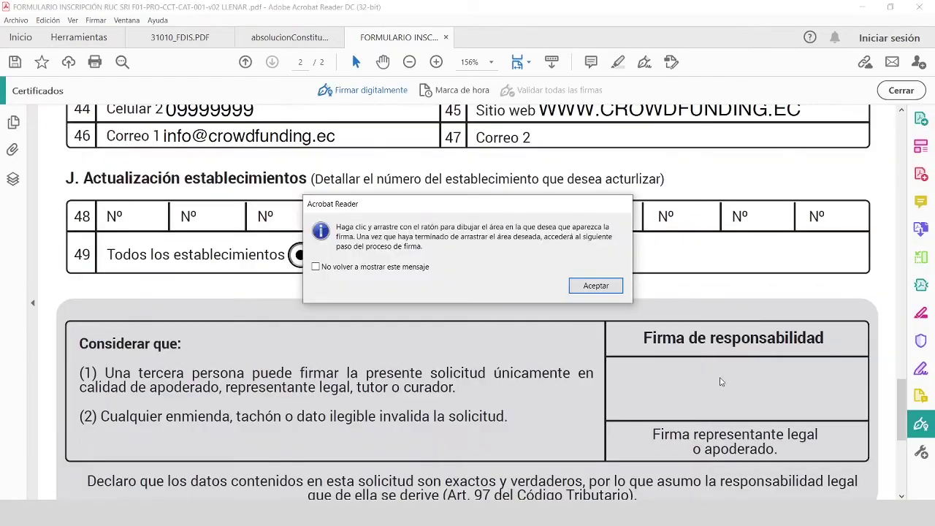
left_click(595, 289)
left_click_drag(613, 346, 868, 431)
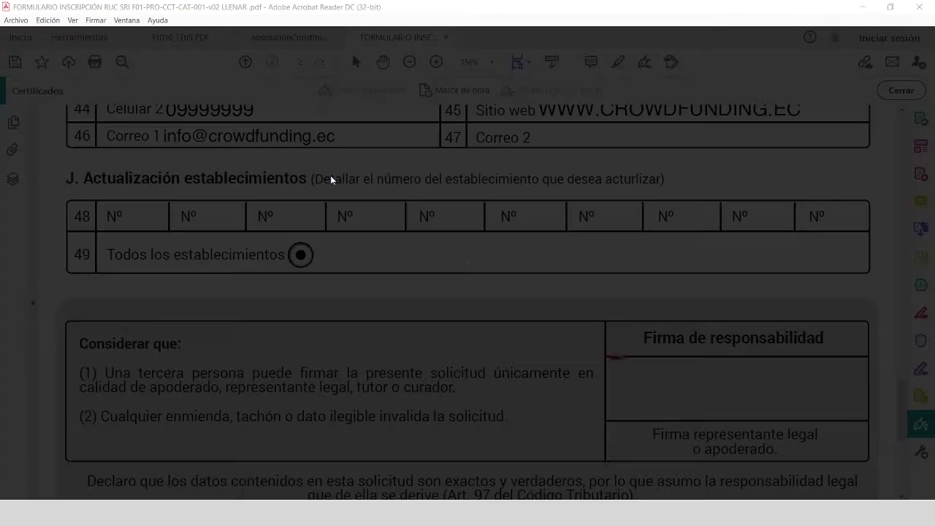
left_click(635, 387)
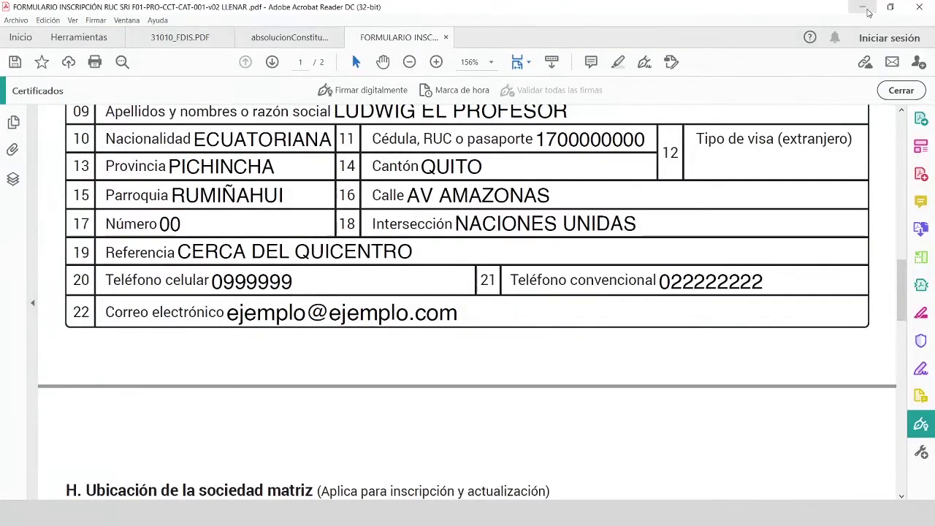
Switch to the GOB.EC form in the browser and attach the signed registration PDF, plus the legal representative's cédula and location invoice PDFs
left_click(863, 9)
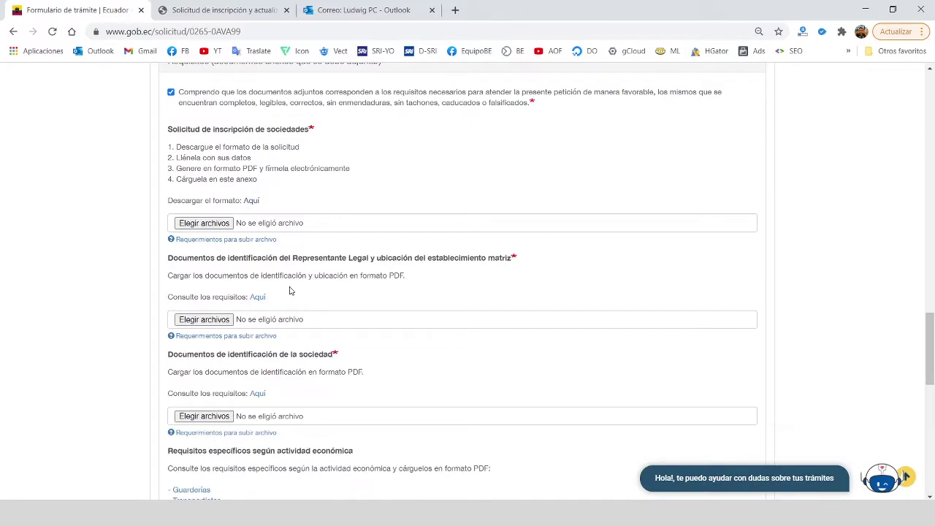
scroll(336, 283, "up", 1)
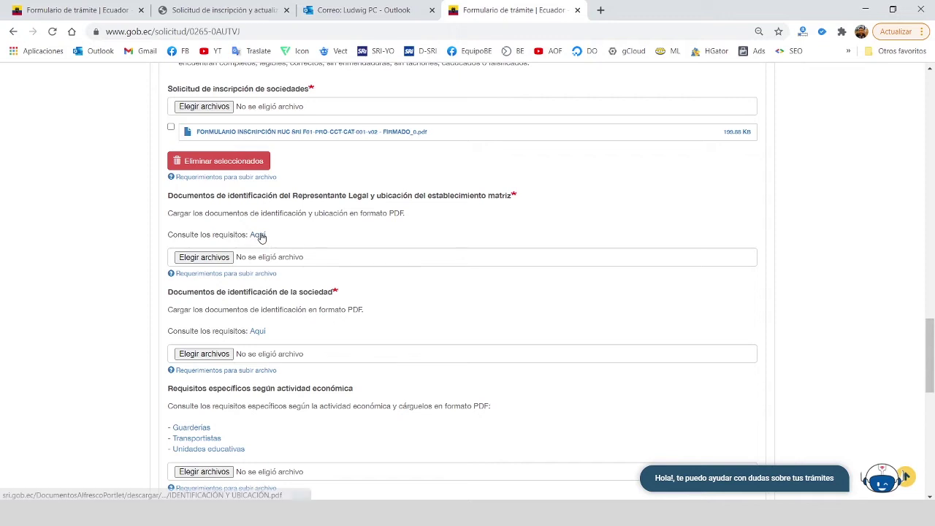
left_click(314, 205)
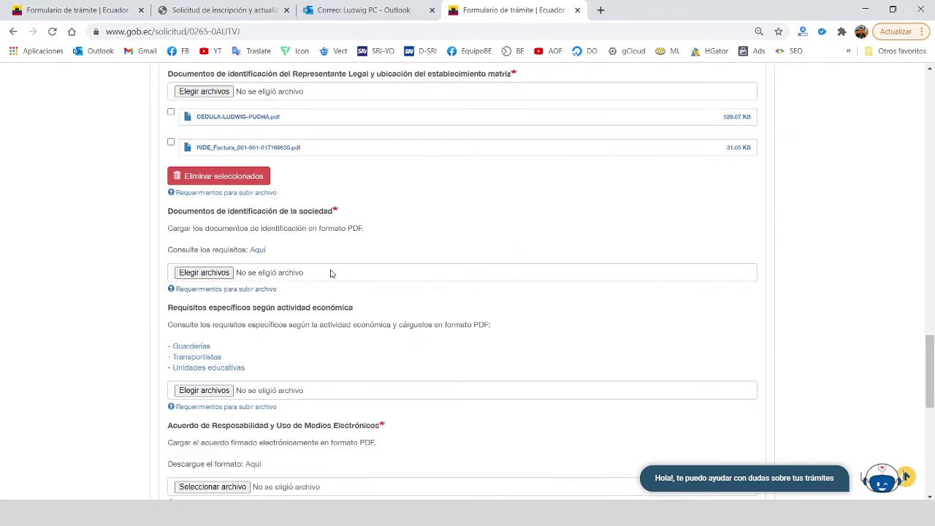
scroll(345, 246, "up", 1)
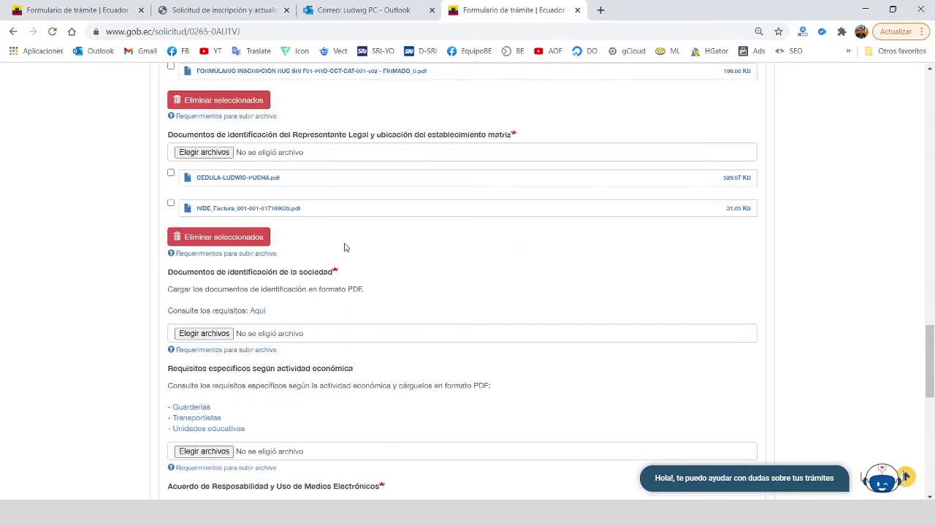
scroll(355, 244, "down", 2)
scroll(255, 310, "up", 2)
scroll(255, 310, "down", 1)
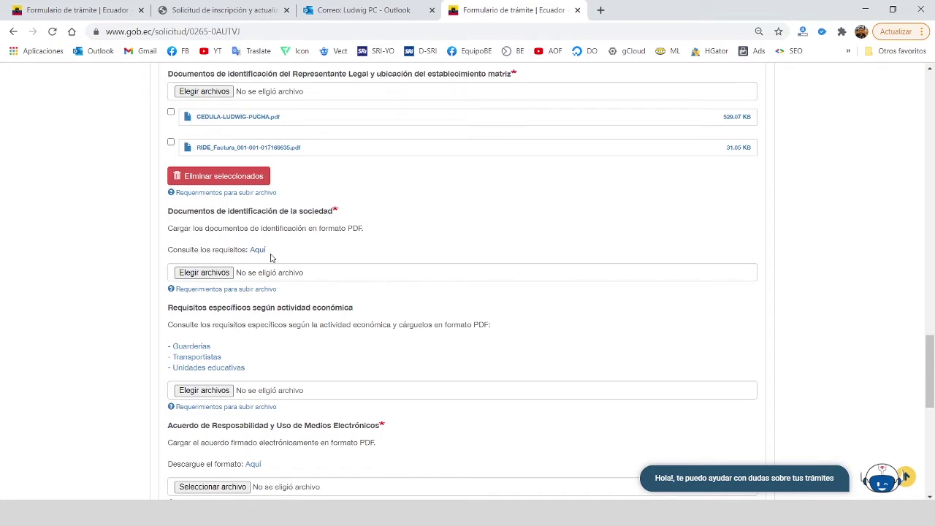
Switch to Acrobat Reader and read through the general manager's appointment certificate (nombramiento-gerente PDF)
key("alt+Tab")
scroll(373, 144, "down", 4)
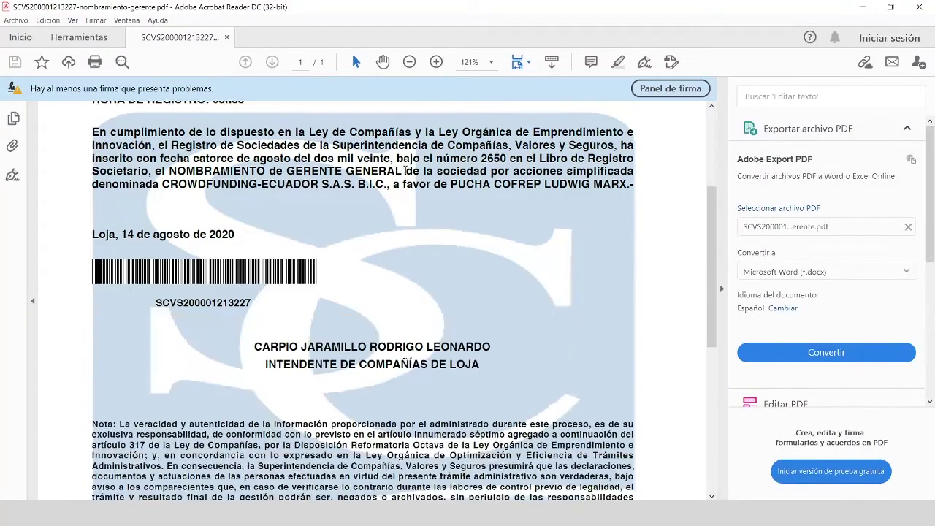
scroll(371, 161, "up", 4)
scroll(369, 179, "down", 6)
scroll(367, 195, "up", 5)
scroll(367, 195, "up", 1)
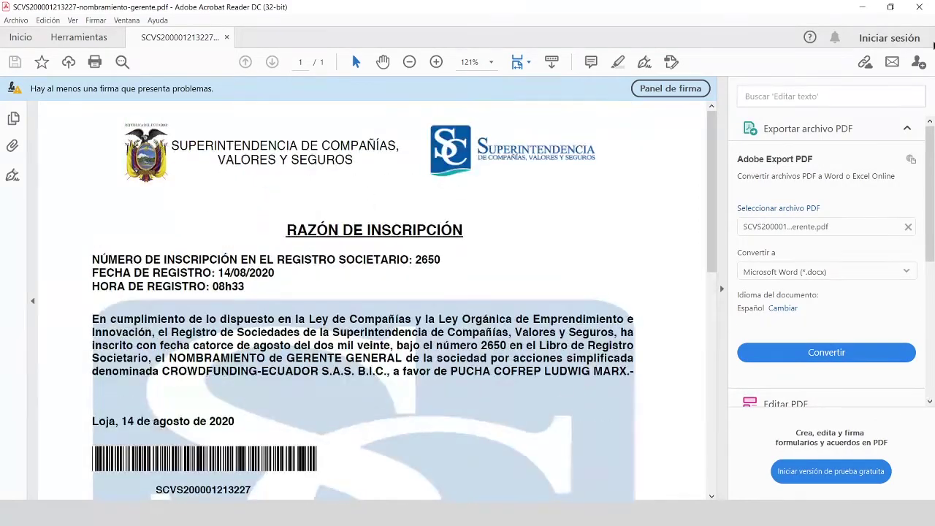
Switch to the browser and look up CROWDFUNDING-ECUADOR S.A.S. B.I.C. by name in the Supercias Portal de Información
key("alt+Tab")
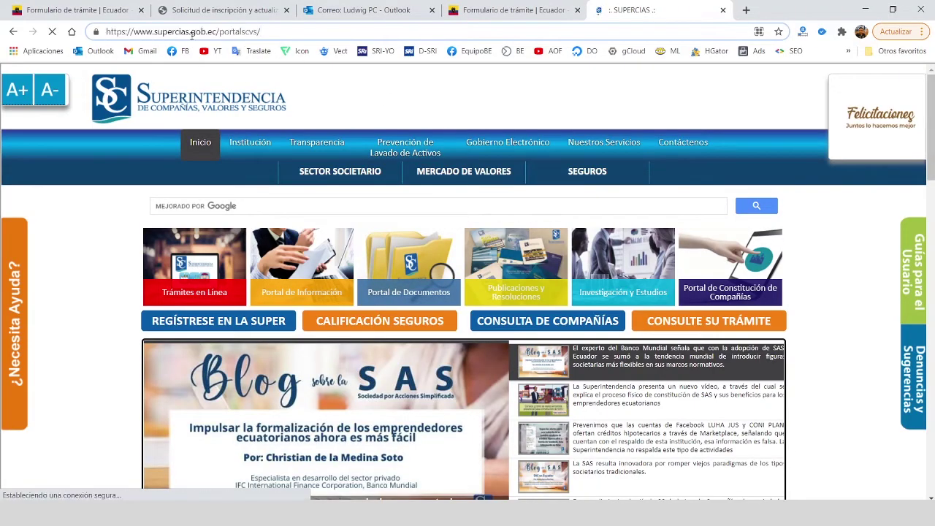
scroll(301, 129, "down", 2)
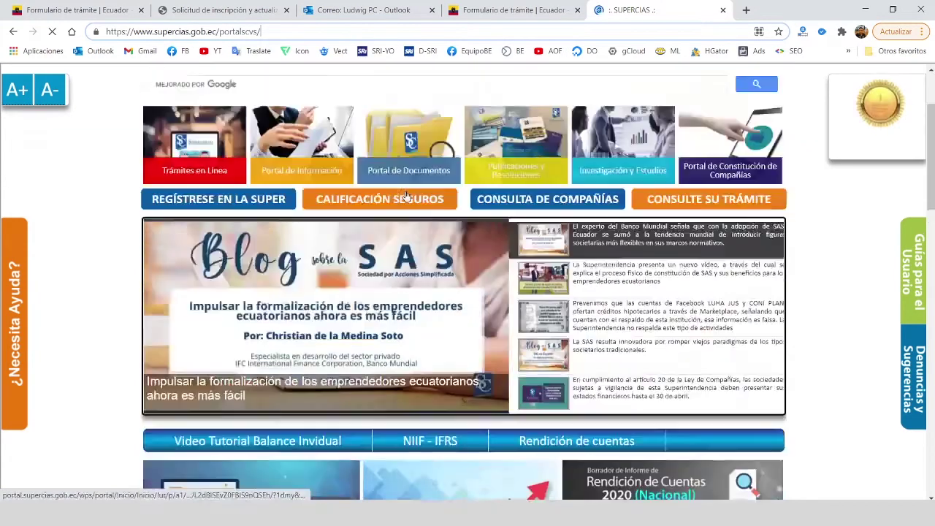
scroll(438, 219, "up", 2)
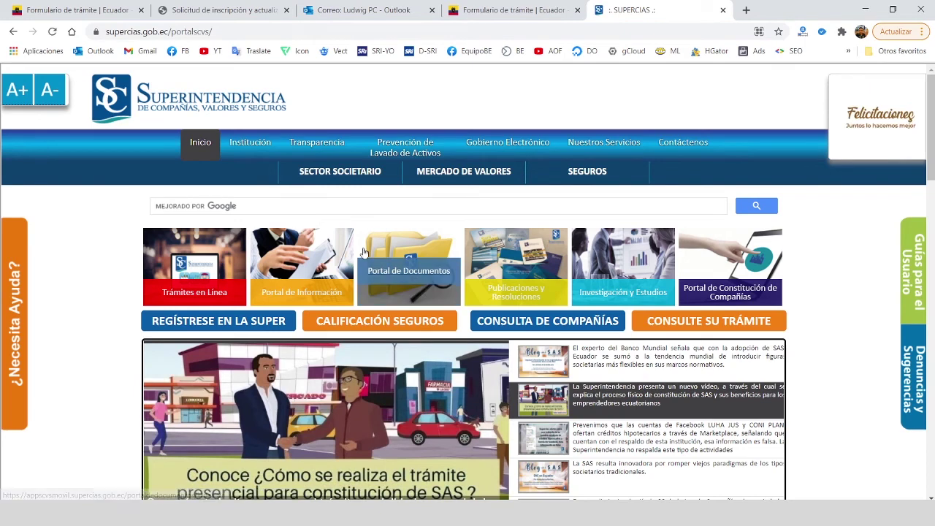
left_click(446, 274)
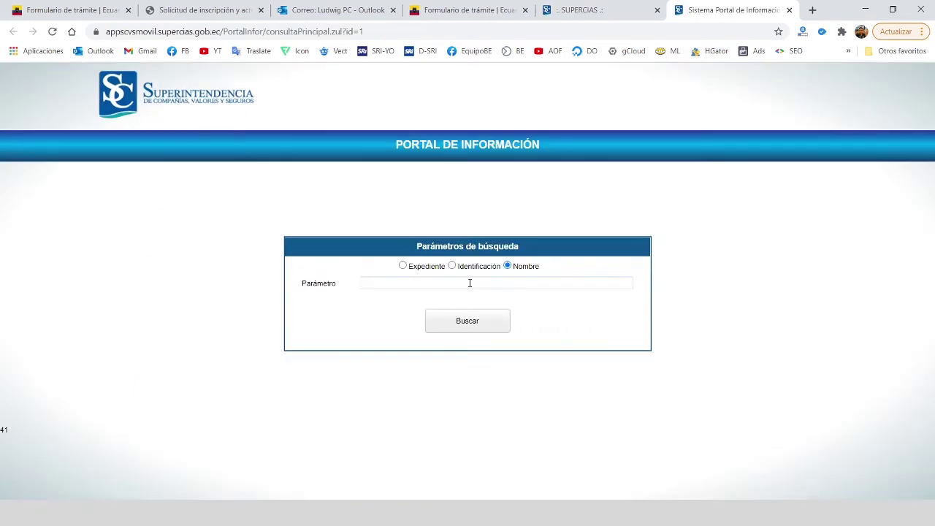
left_click(469, 283)
type("cro")
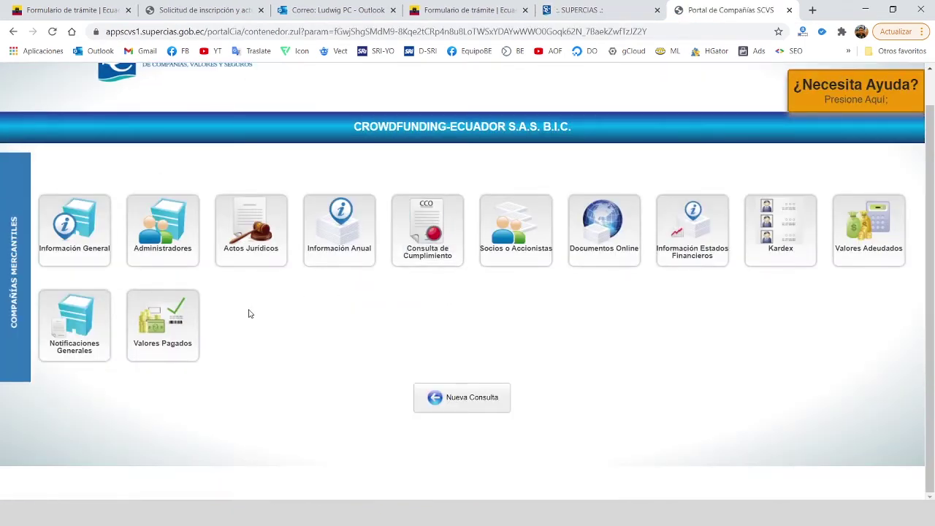
Open the company's Razón de inscripción societaria constitución from Documentos Jurídicos in Documentos Online and read its constitution statement
left_click(603, 245)
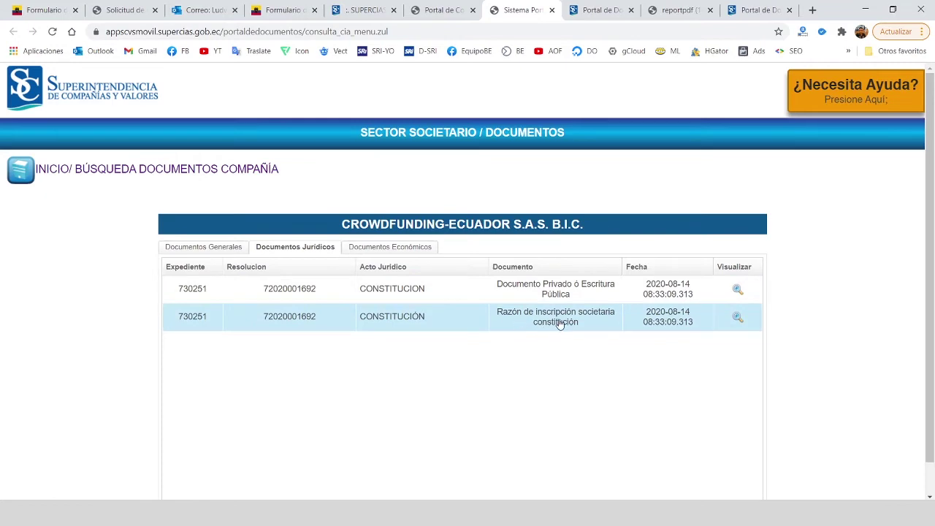
left_click(737, 317)
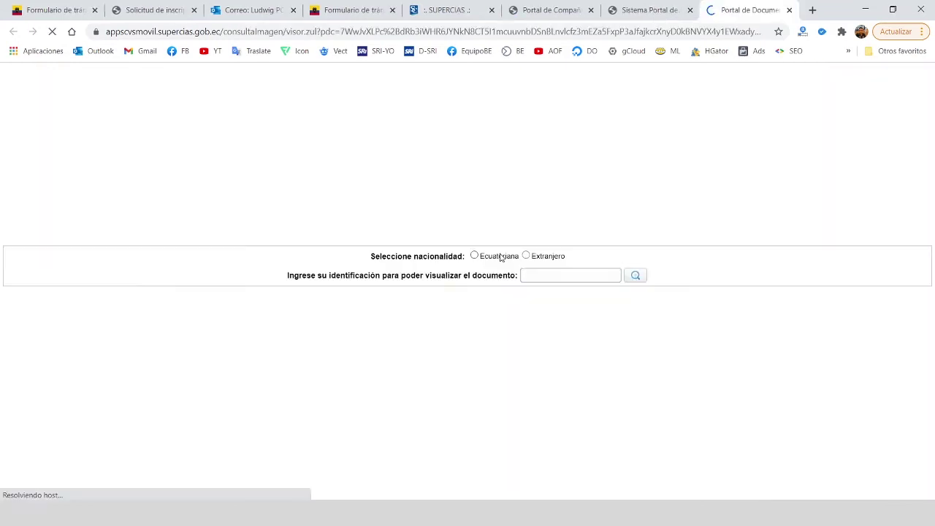
left_click(555, 257)
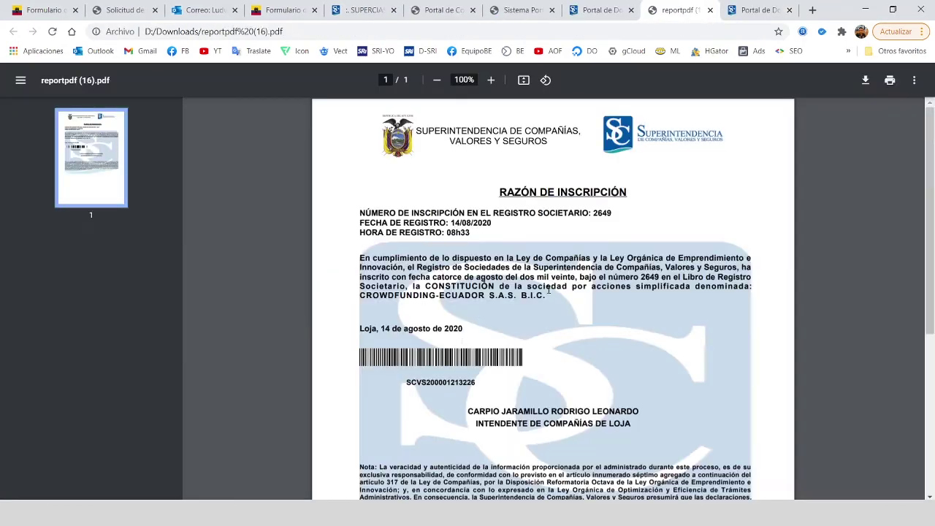
scroll(535, 317, "down", 5)
scroll(537, 315, "up", 3)
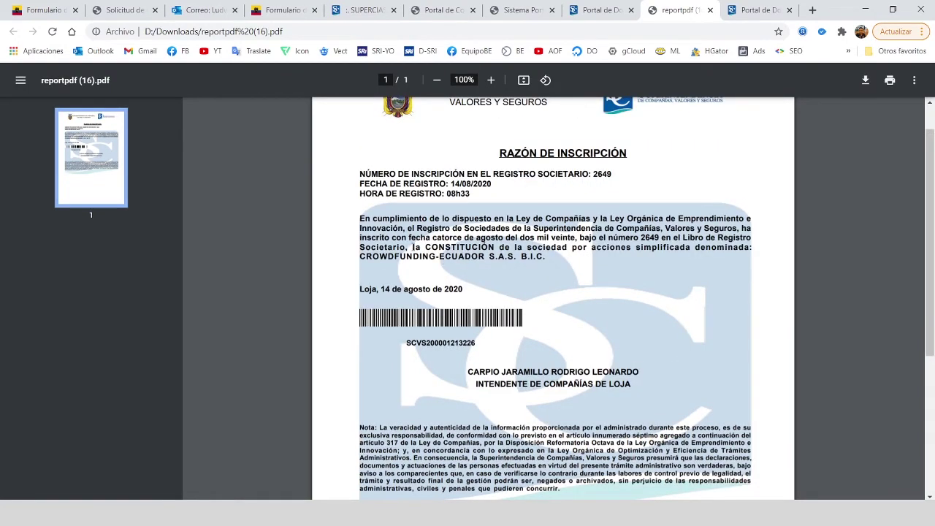
left_click_drag(425, 247, 586, 247)
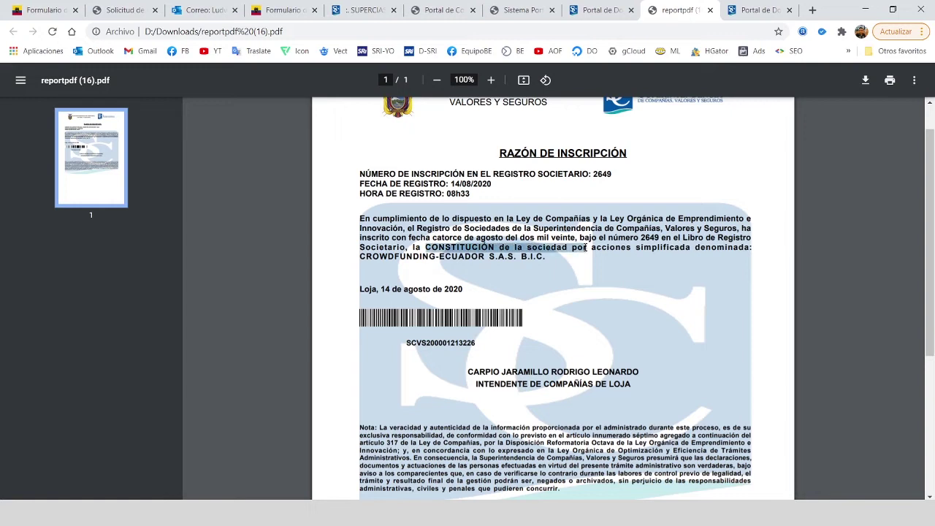
left_click(423, 247)
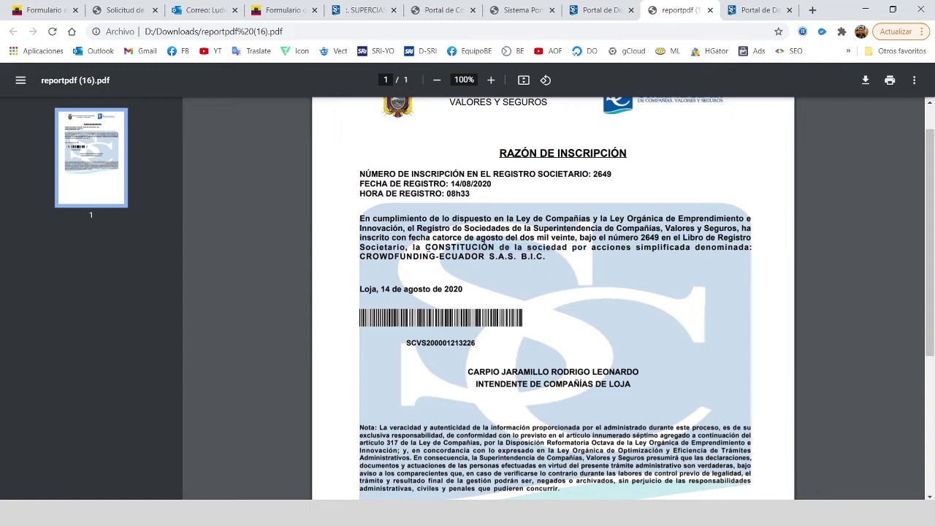
left_click_drag(423, 247, 518, 248)
Attach the razón de inscripción, signed form, manager's appointment, signed RUC request and constitutive contract PDFs under Documentos de identificación de la sociedad
left_click(276, 10)
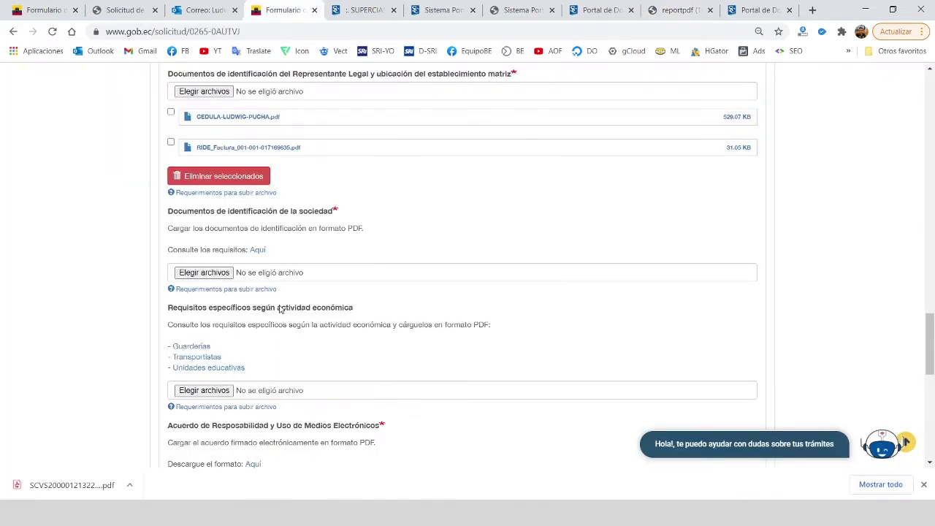
left_click(228, 274)
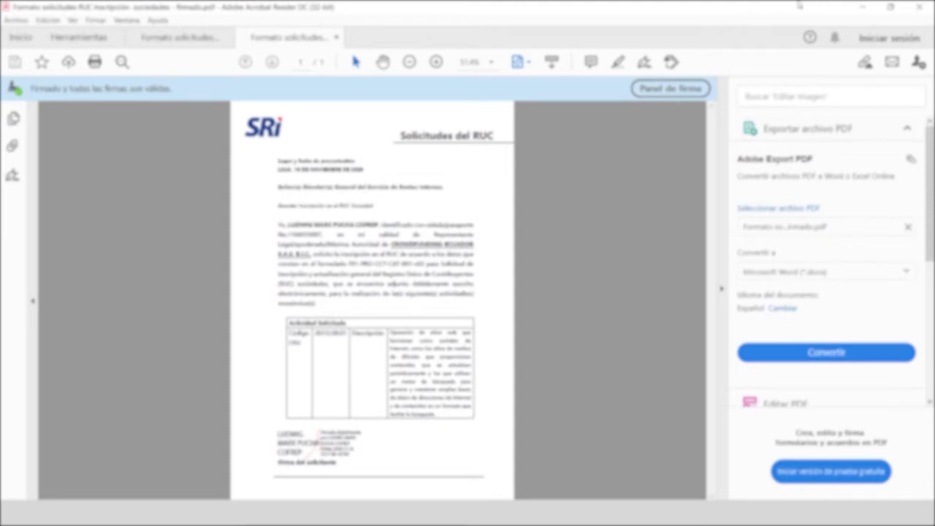
left_click(862, 7)
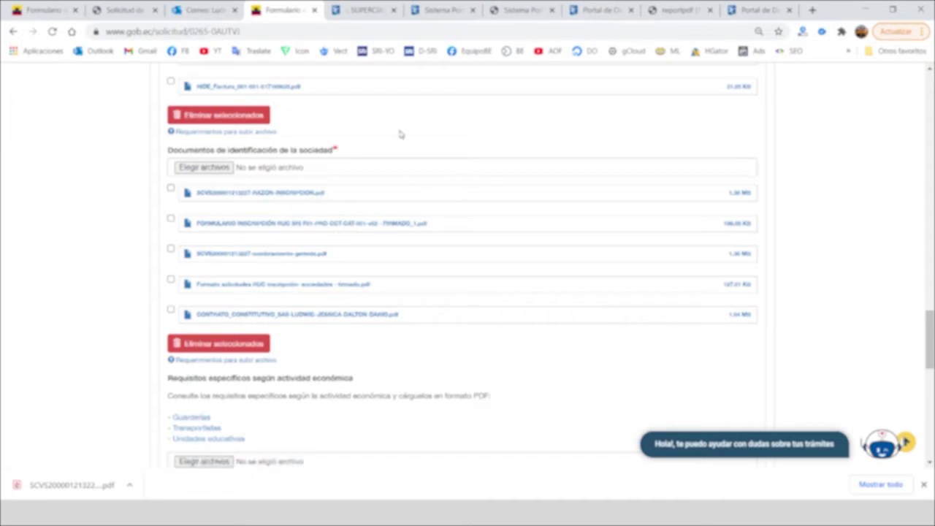
Switch to Acrobat Reader and read through the company's constitutive contract PDF, including the shareholder table, capital contributions and signatures
key("ctrl+7")
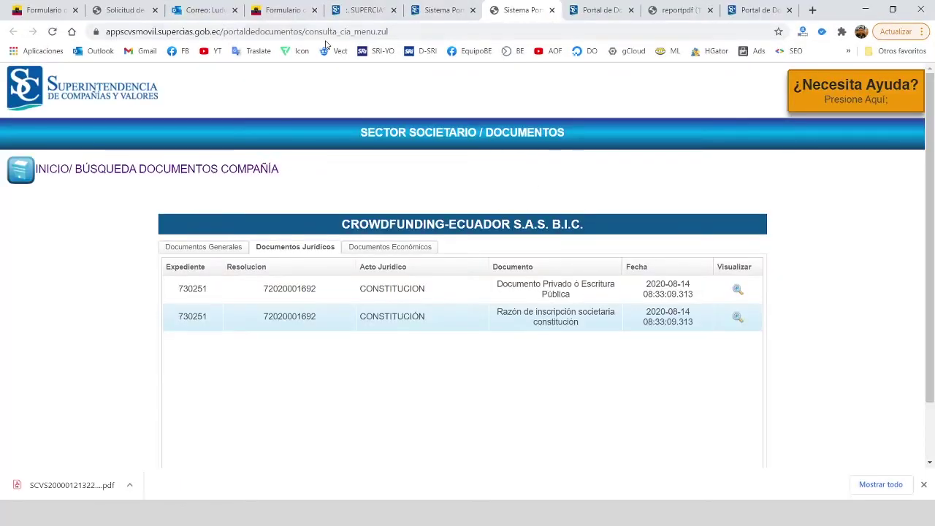
key("alt+Tab")
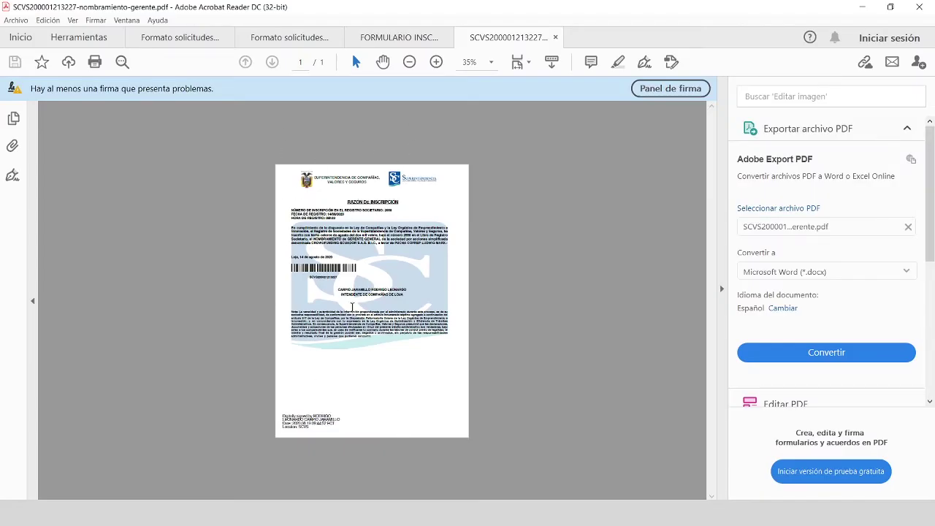
key("ctrl+shift+Tab")
key("ctrl+shift+Tab")
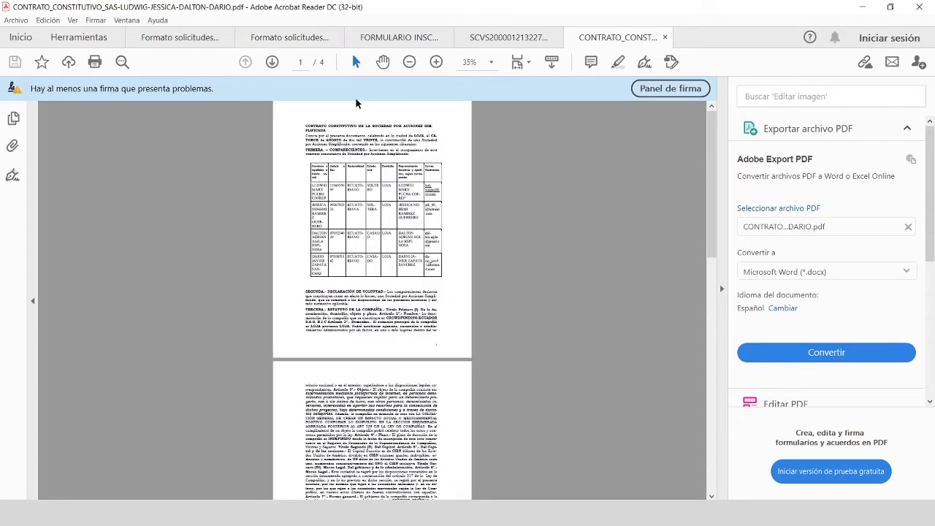
scroll(444, 248, "down", 10)
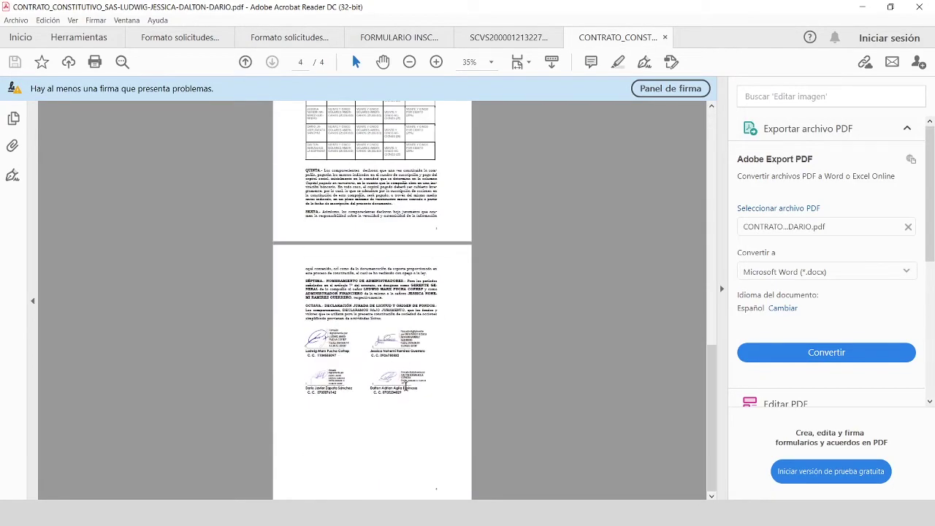
scroll(406, 387, "up", 10)
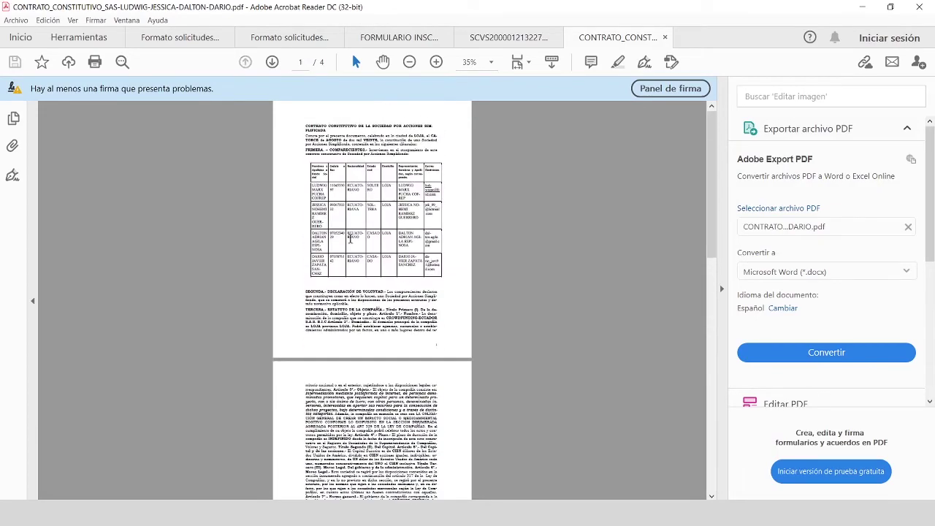
scroll(351, 238, "down", 3)
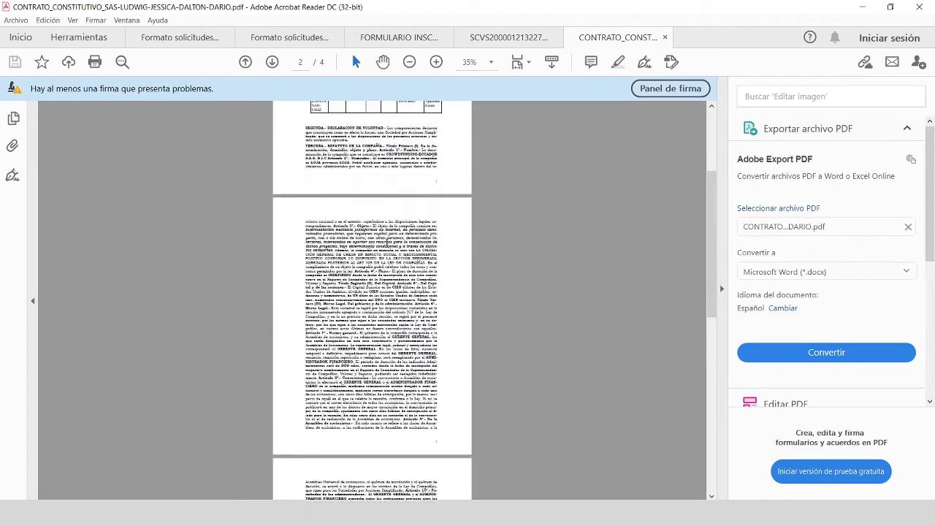
scroll(387, 259, "down", 6)
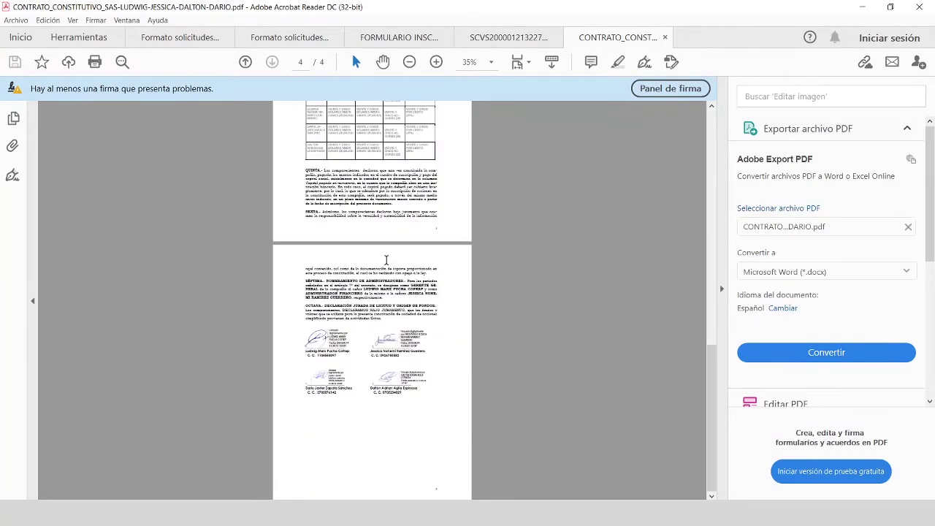
scroll(375, 262, "up", 3)
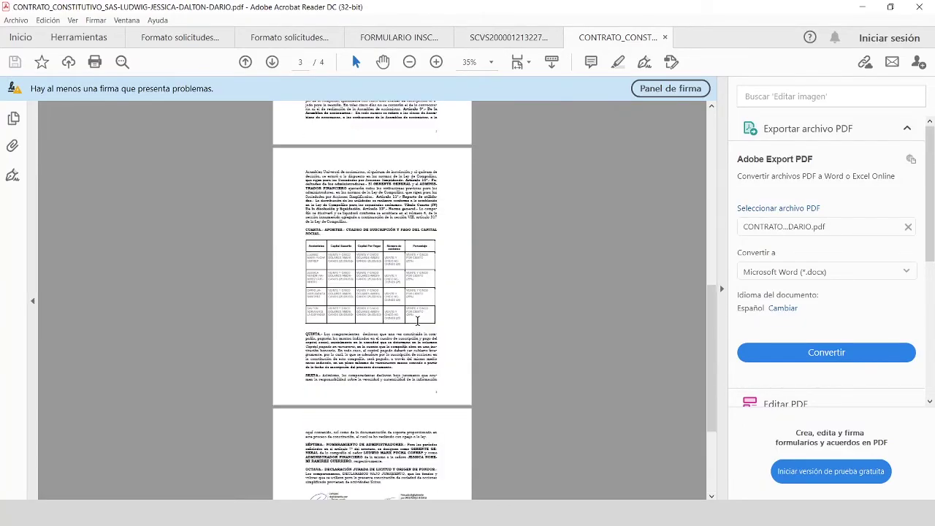
scroll(417, 321, "up", 3)
Return to the browser form, open the Acuerdo de Responsabilidad y Uso de Medios Electrónicos format in an incognito window and read through it
key("alt+Tab")
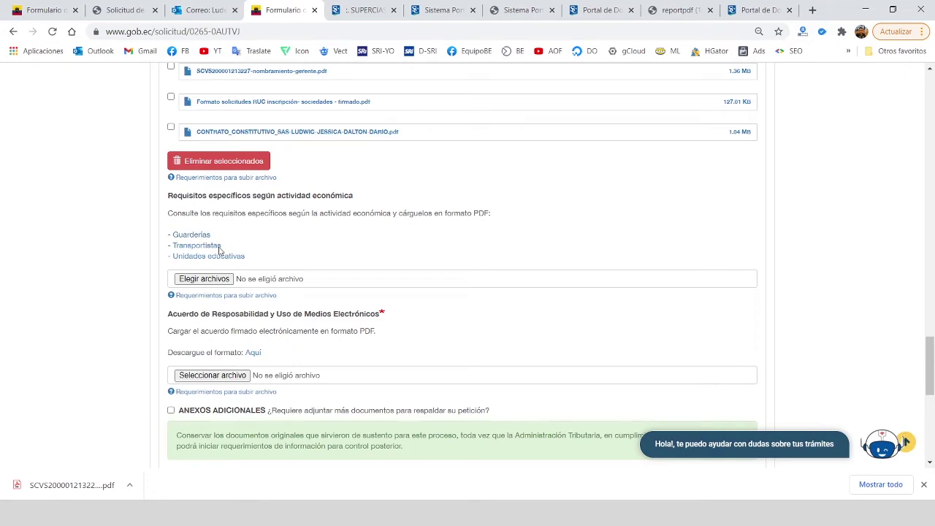
scroll(327, 308, "down", 2)
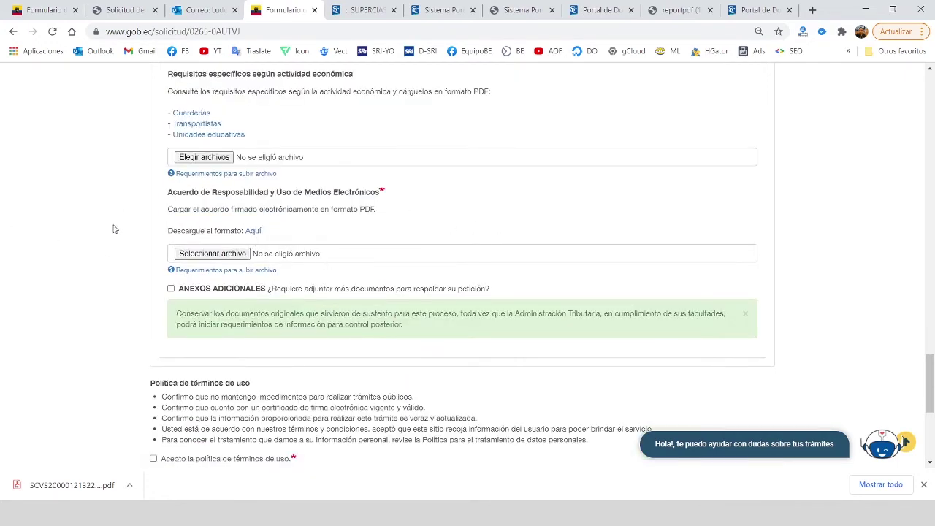
right_click(259, 234)
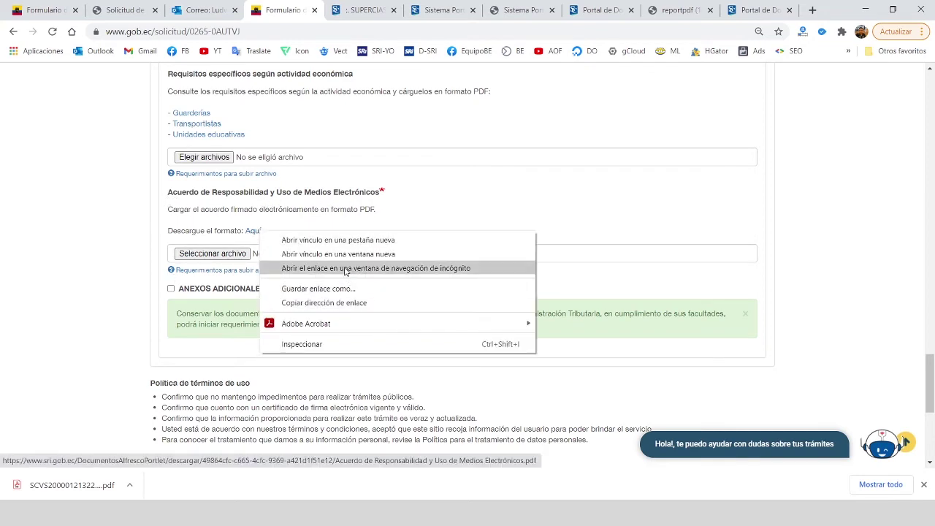
left_click(271, 267)
scroll(234, 221, "down", 10)
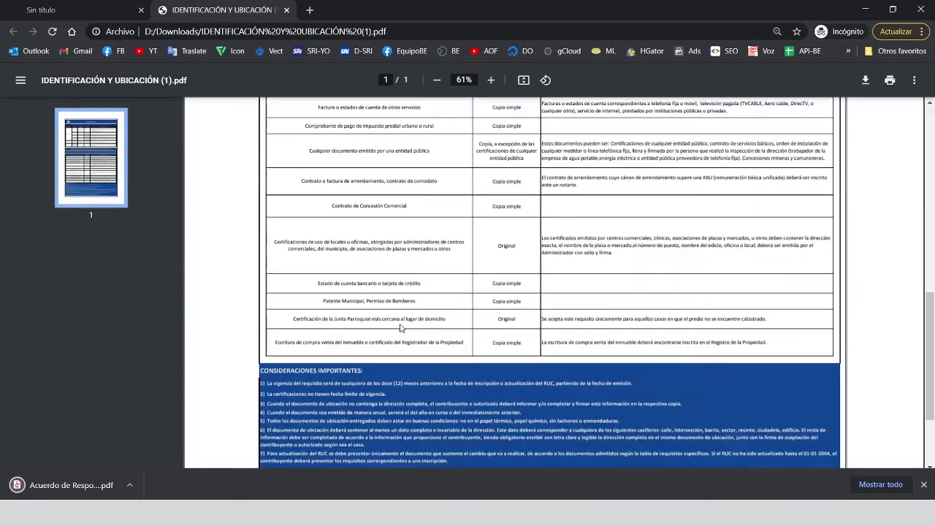
scroll(492, 336, "down", 7)
scroll(491, 335, "down", 15)
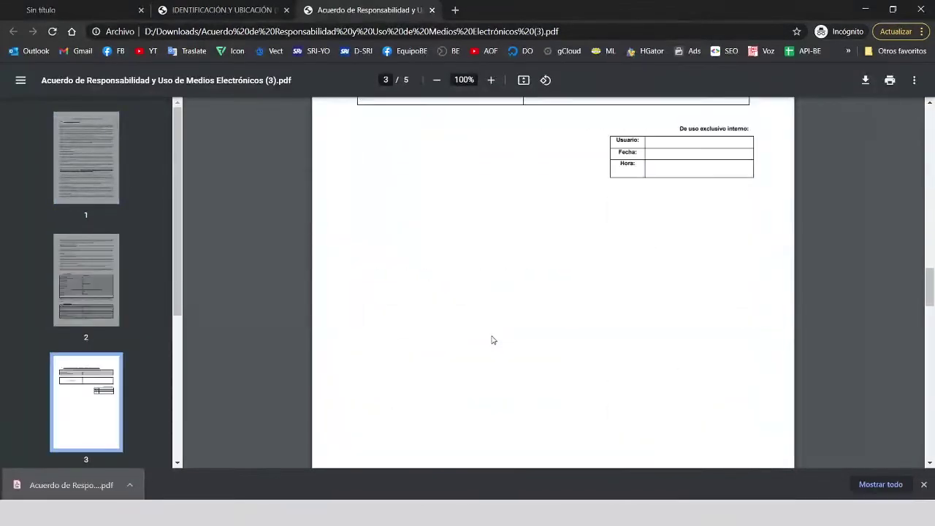
scroll(491, 336, "up", 8)
Check the signed ACUERDO crowdfunding.pdf in Acrobat Reader and attach it to the form under Acuerdo de Resposabilidad y Uso de Medios Electrónicos
key("alt+Tab")
scroll(376, 237, "down", 5)
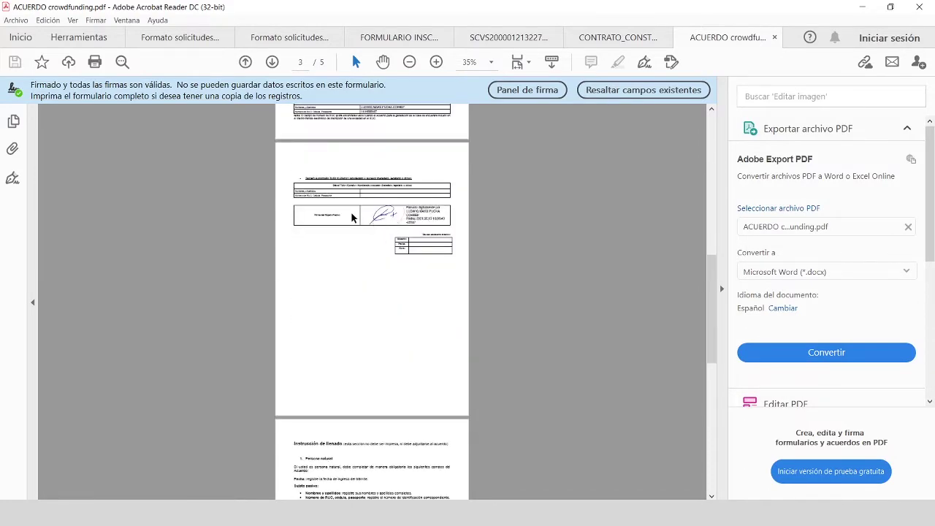
scroll(434, 234, "down", 5)
key("alt+Tab")
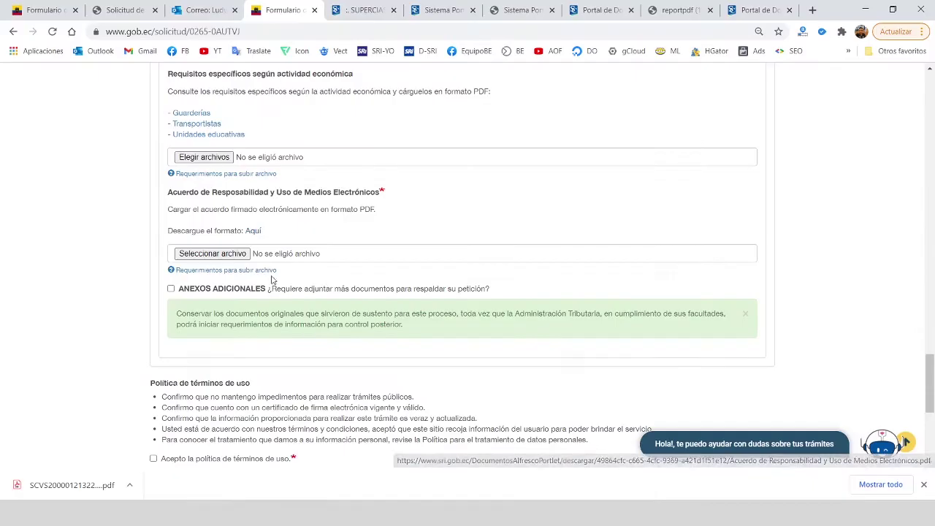
left_click(227, 253)
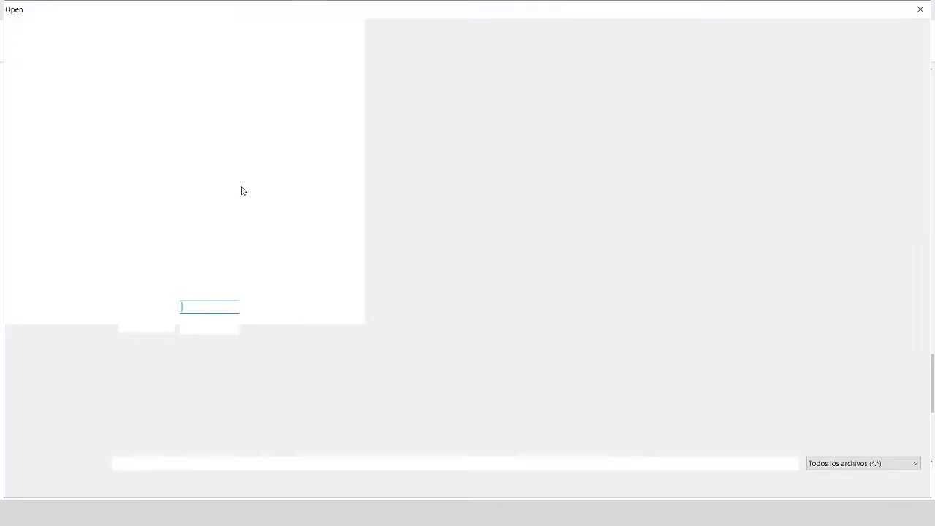
double_click(240, 189)
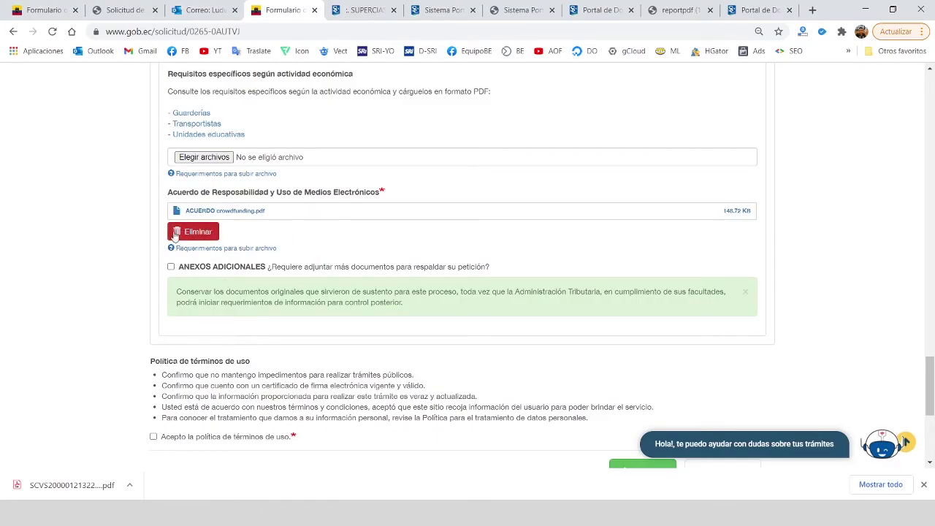
Review the attached documents in the form, then accept the política de términos de uso and save the application
scroll(373, 325, "up", 8)
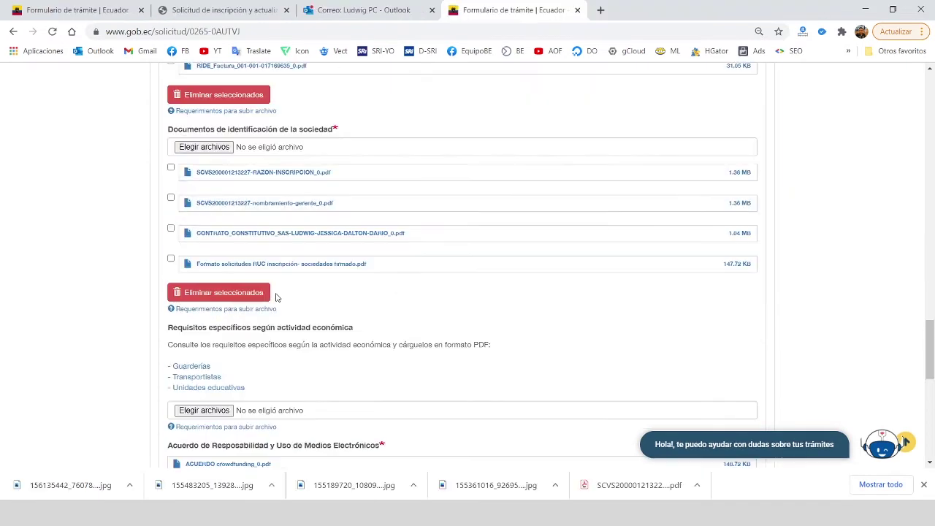
scroll(278, 296, "up", 3)
scroll(298, 249, "down", 2)
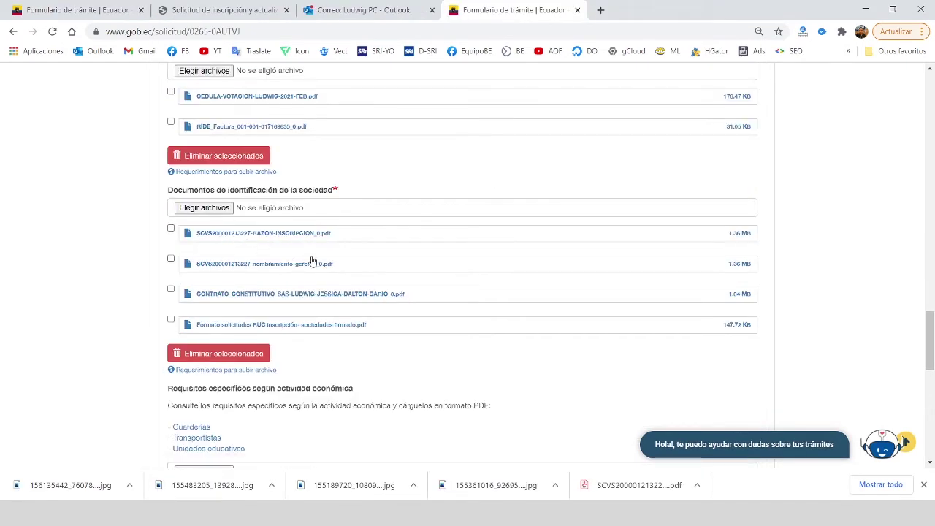
scroll(312, 262, "down", 1)
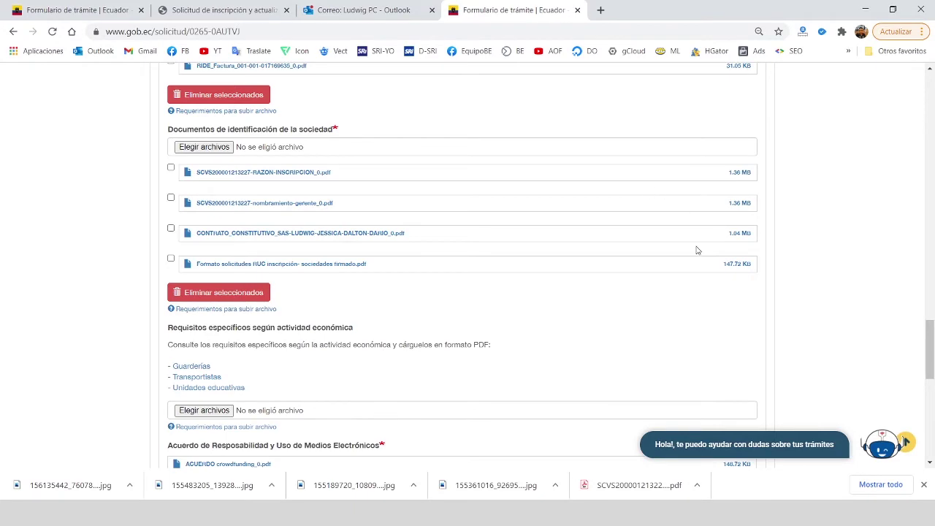
scroll(640, 260, "up", 2)
scroll(314, 224, "up", 2)
scroll(314, 224, "down", 10)
left_click(153, 264)
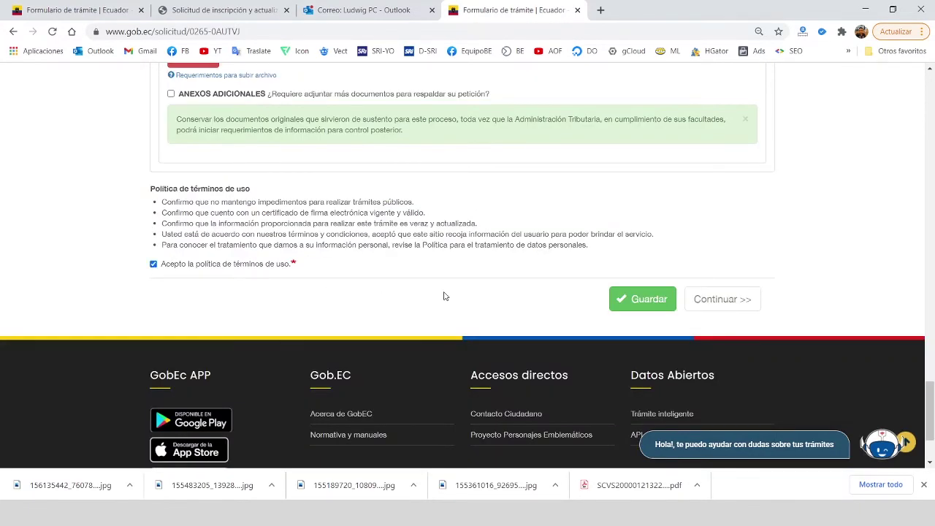
left_click(636, 301)
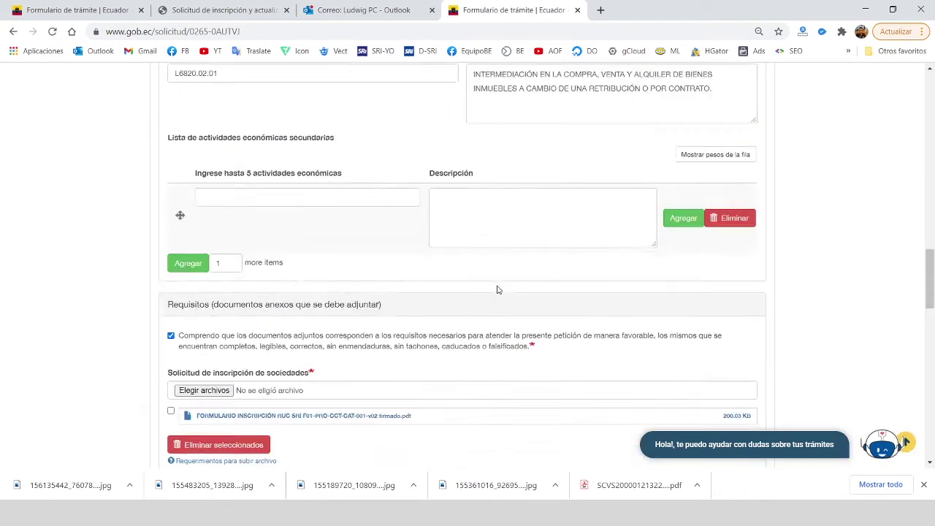
scroll(641, 234, "down", 2)
left_click(644, 191)
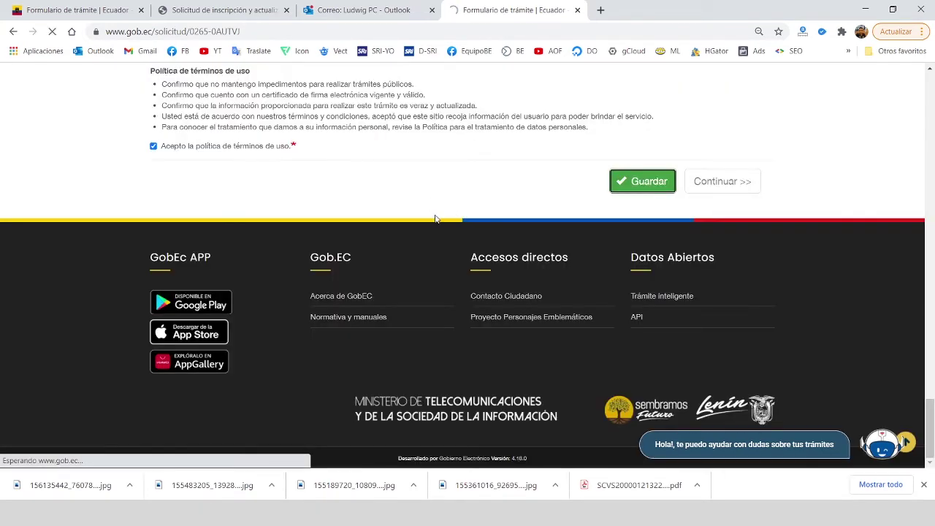
Reopen the saved application from the link in the Gob.EC Inicio de Trámite e-mail in Outlook, entering the applicant's cédula number
scroll(409, 233, "down", 2)
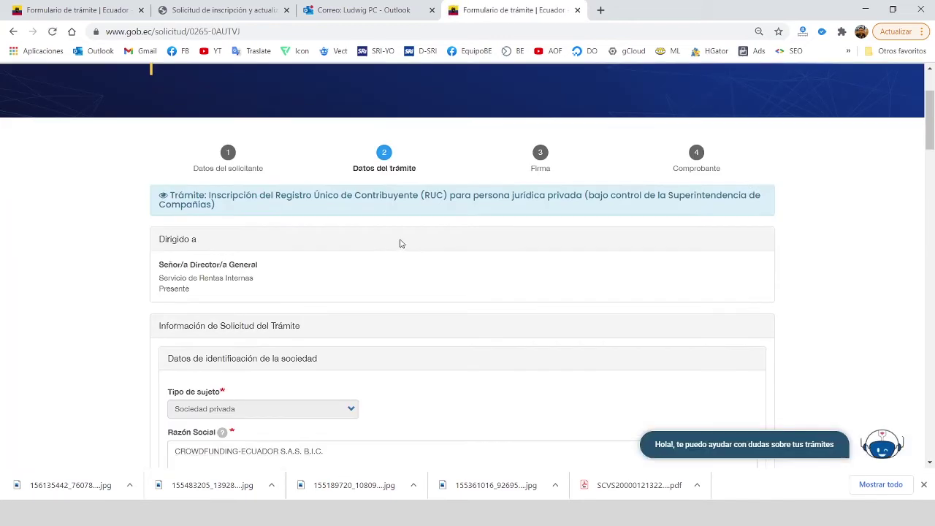
scroll(408, 219, "down", 4)
scroll(421, 199, "up", 6)
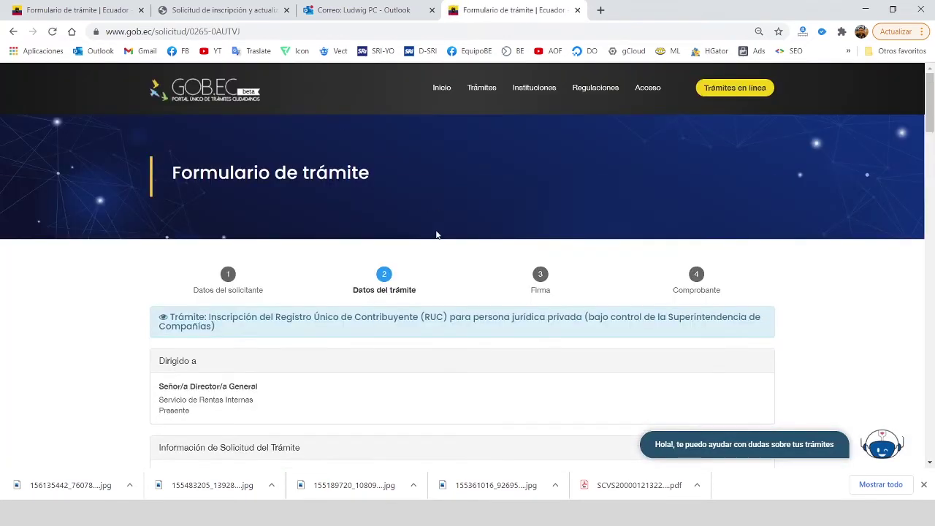
scroll(383, 321, "down", 2)
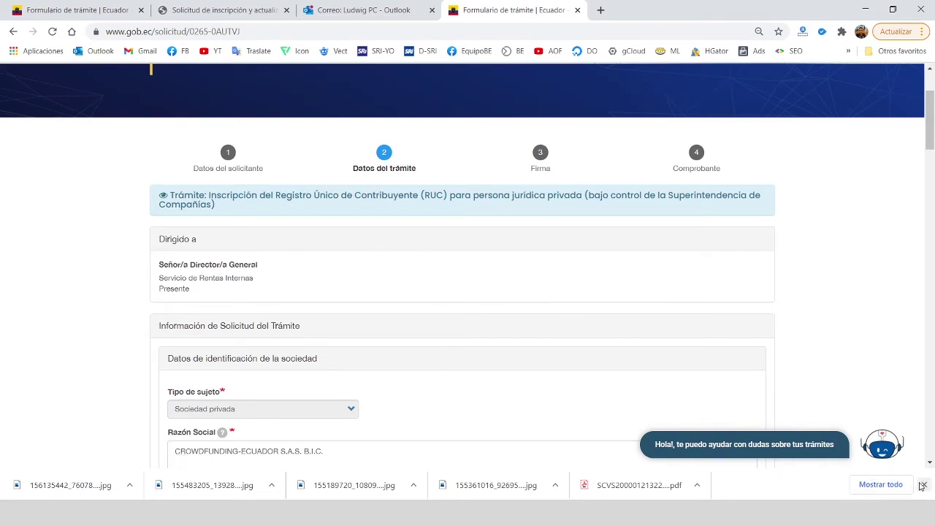
key("ctrl+shift+Tab")
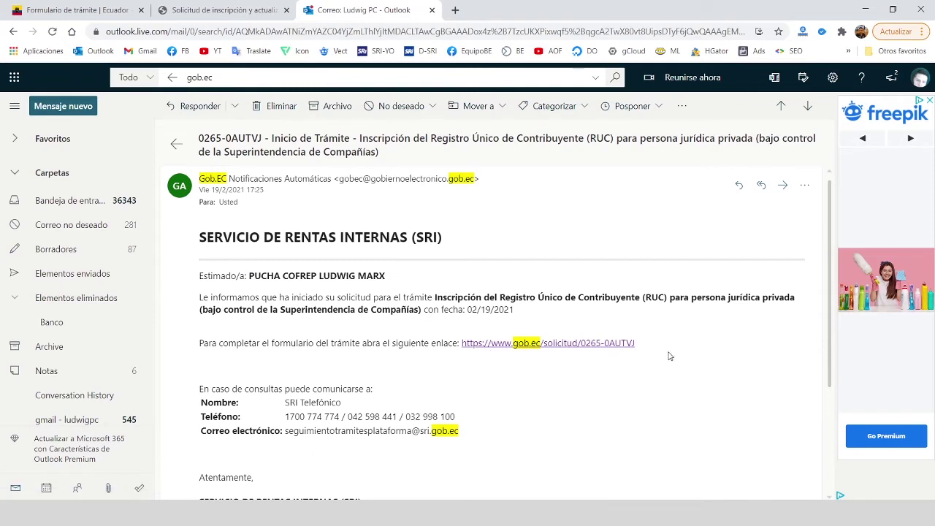
left_click(570, 346)
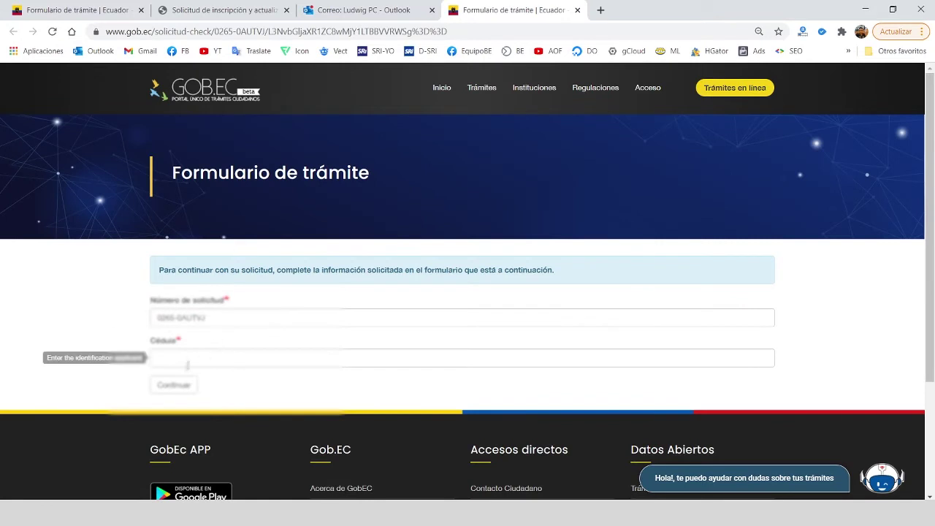
left_click(186, 360)
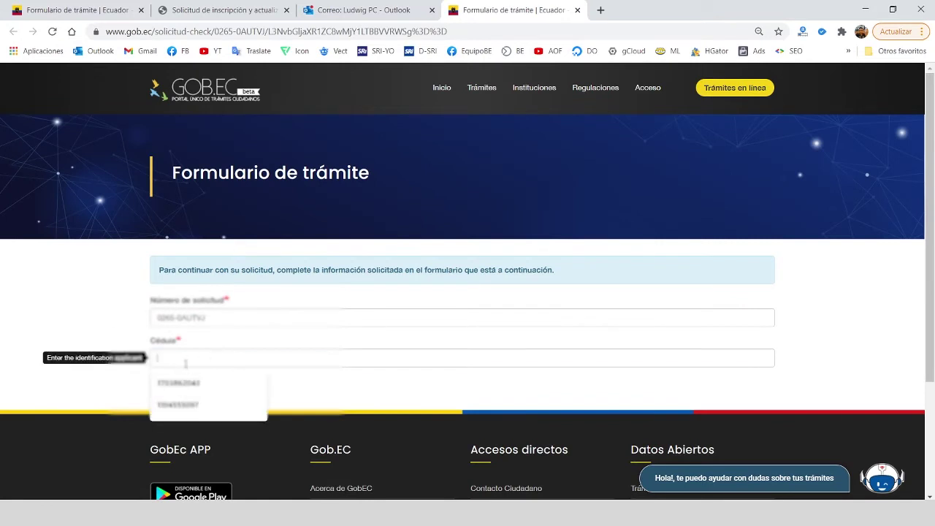
left_click(100, 328)
left_click(203, 357)
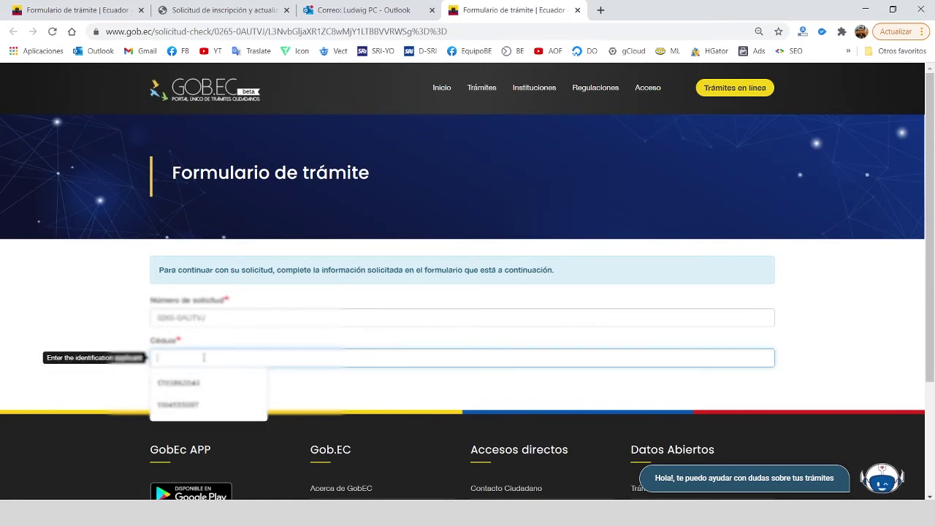
left_click(178, 403)
left_click(174, 384)
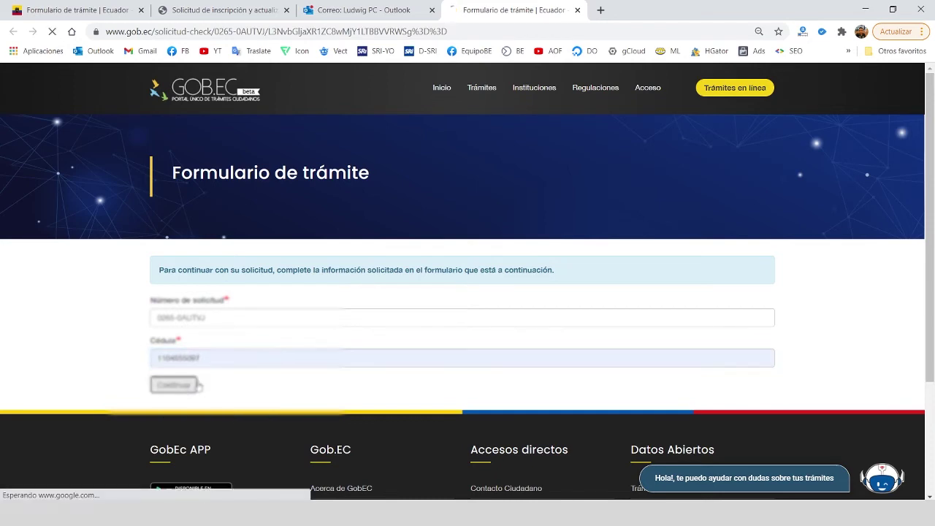
Look over the saved form data and attachments, and continue the application to the Firma stage
scroll(348, 274, "down", 15)
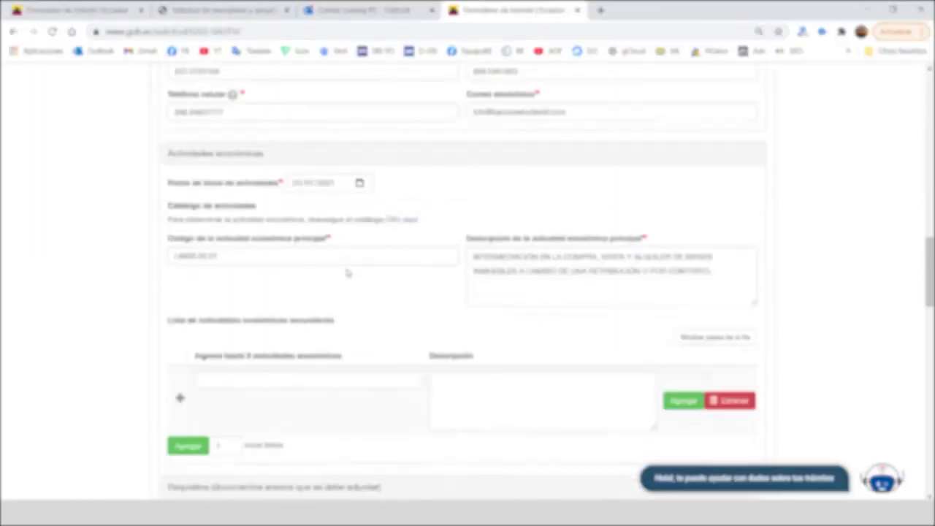
scroll(349, 271, "down", 5)
scroll(350, 271, "up", 6)
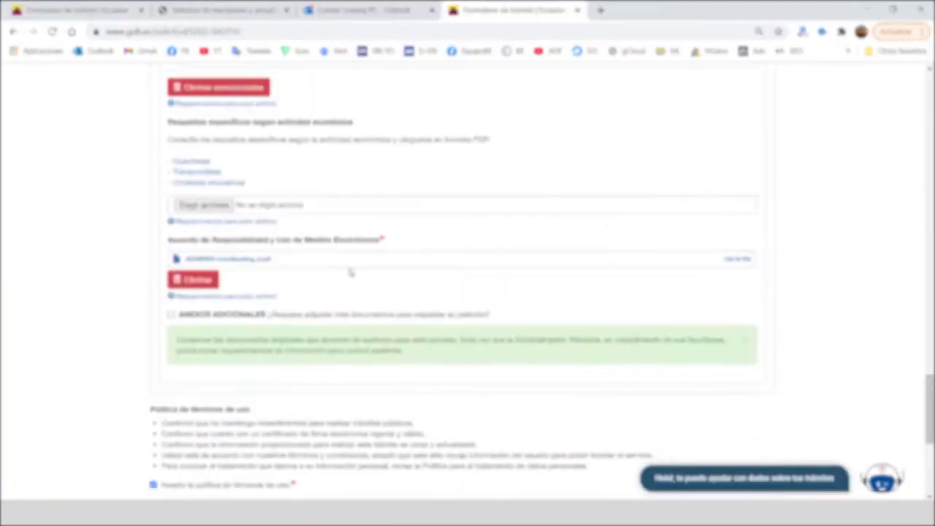
scroll(383, 285, "down", 6)
scroll(314, 248, "up", 2)
scroll(332, 241, "down", 2)
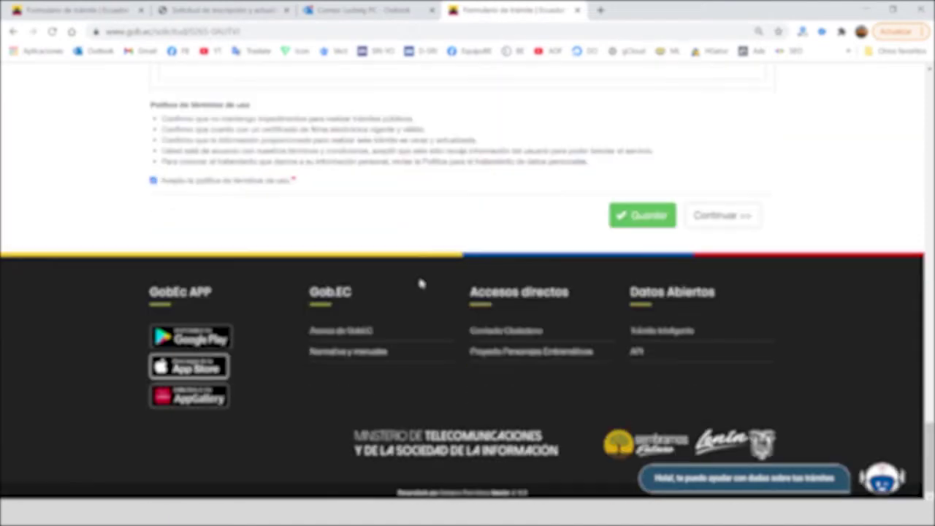
left_click(747, 215)
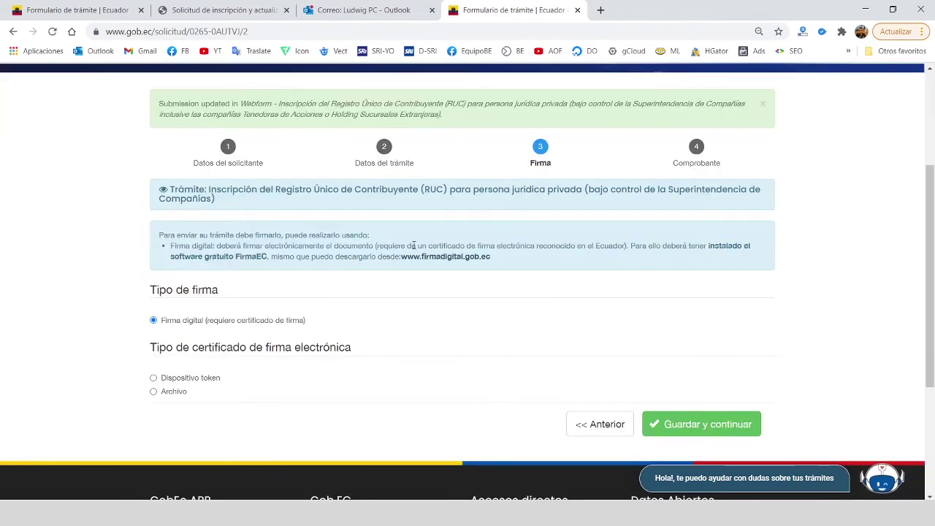
Search Google for "firmaec descargar" and download the 64-bit Windows FirmaEC installer from firmadigital.gob.ec
scroll(387, 263, "down", 1)
scroll(388, 261, "up", 1)
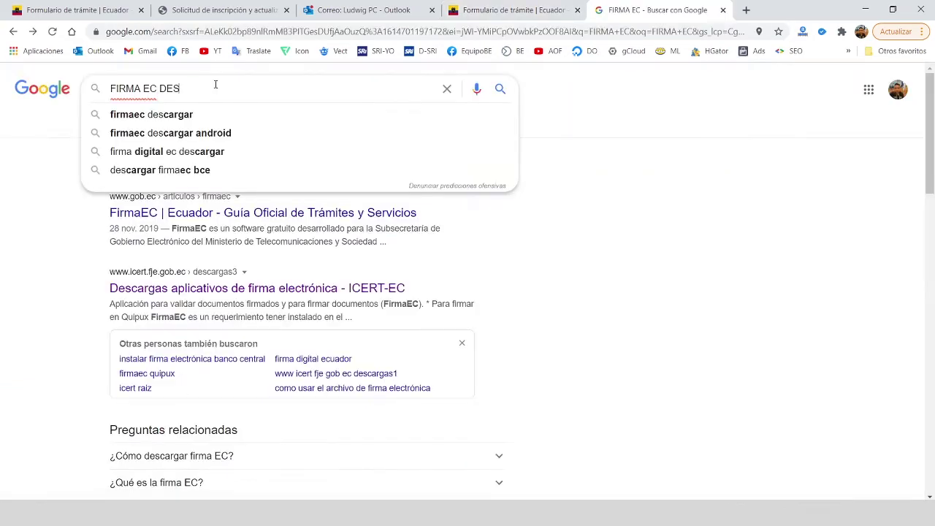
left_click(204, 116)
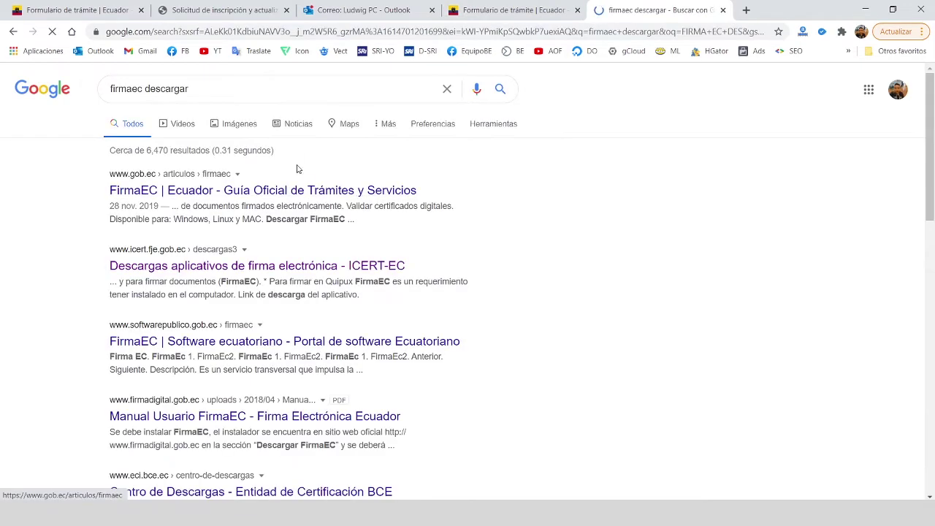
left_click(222, 188)
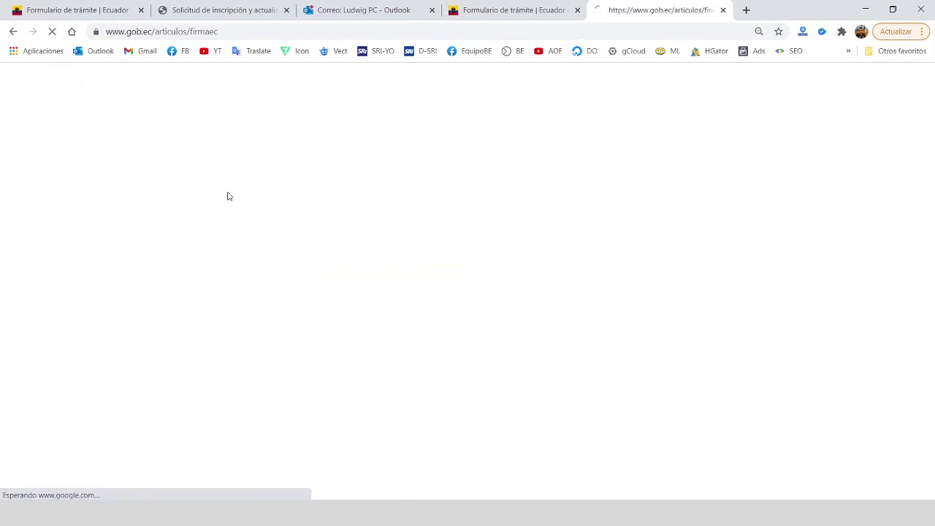
scroll(285, 241, "down", 5)
left_click(219, 239)
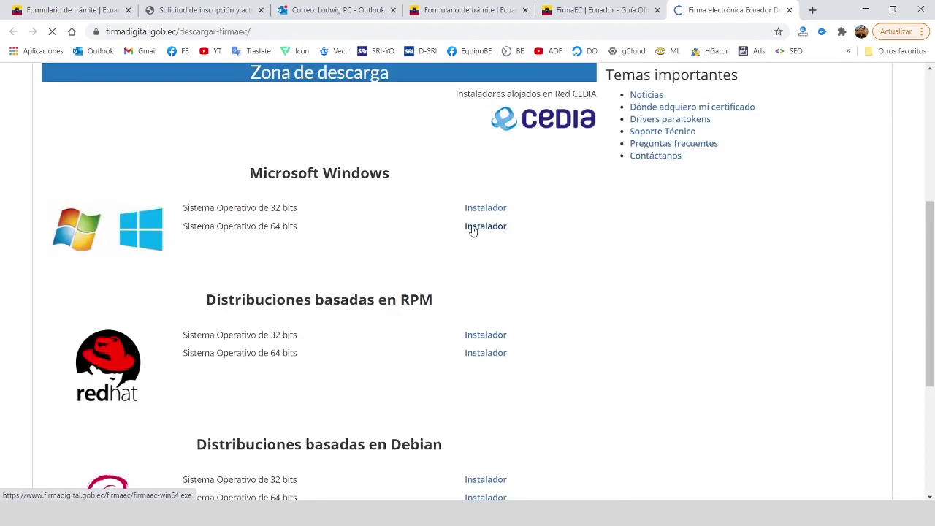
left_click(473, 227)
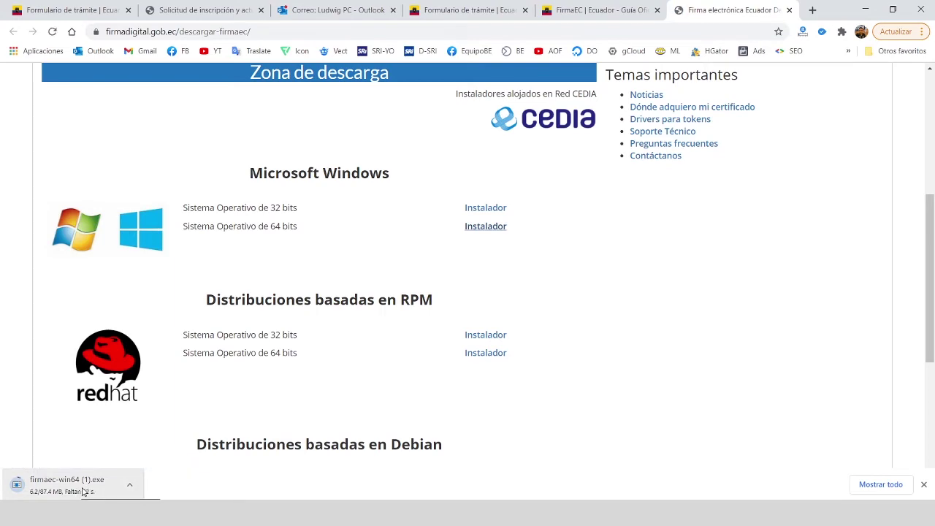
Run the downloaded FirmaEC 2.8.0 installer, accept the license agreement and complete the installation
key("ctrl+shift+Tab")
key("ctrl+shift+Tab")
scroll(387, 296, "down", 3)
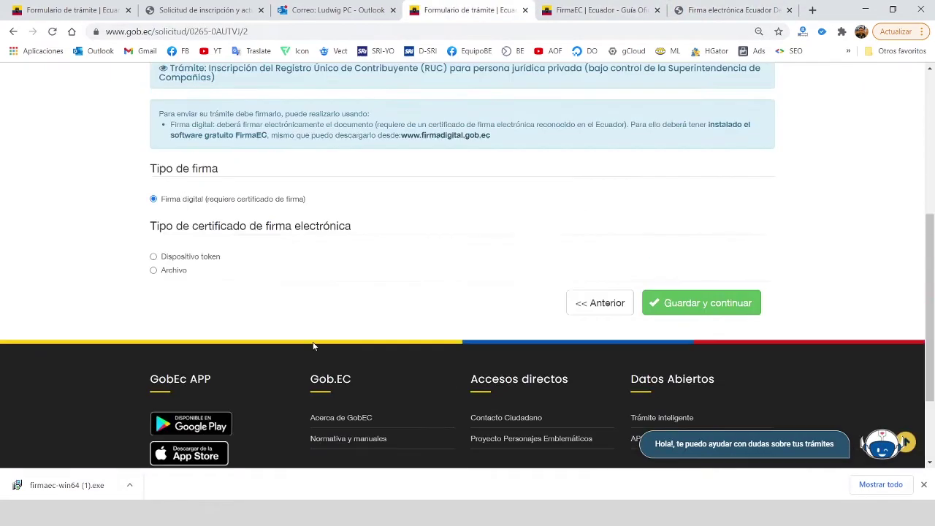
scroll(219, 298, "up", 1)
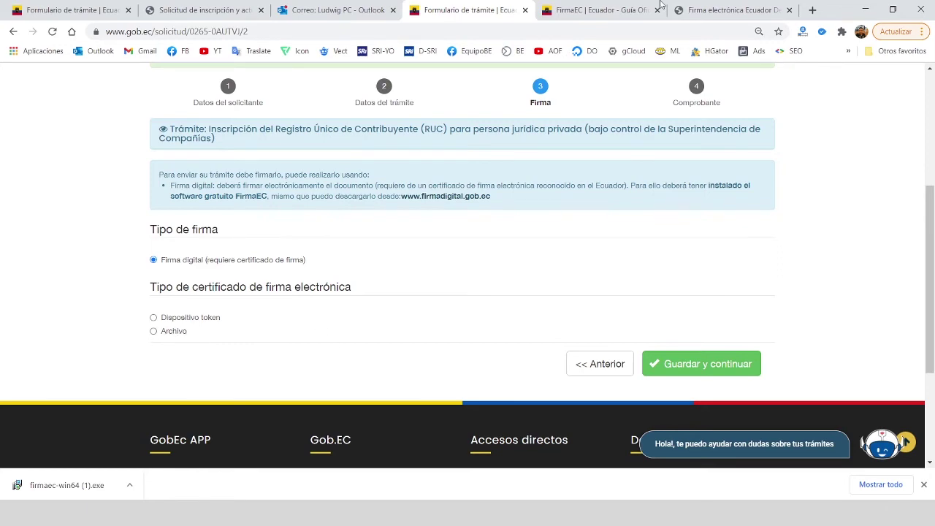
left_click(720, 9)
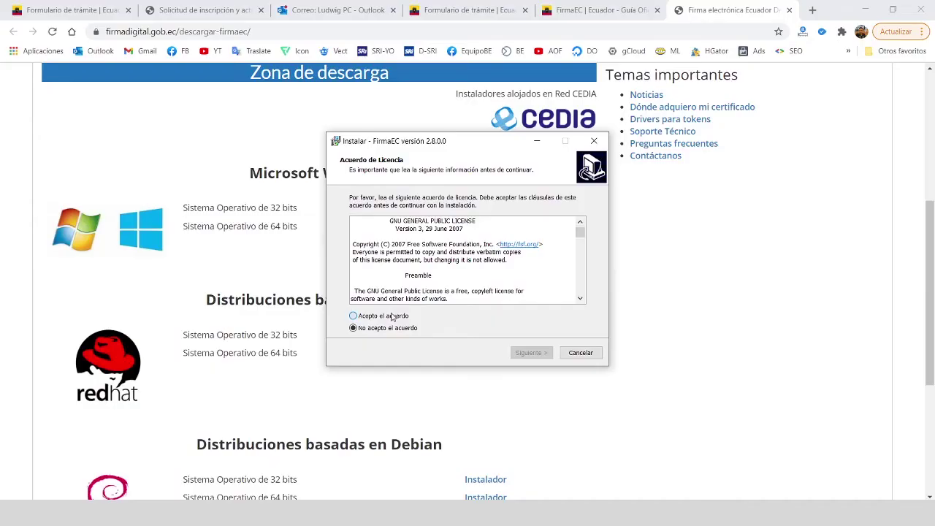
left_click(393, 318)
left_click(531, 351)
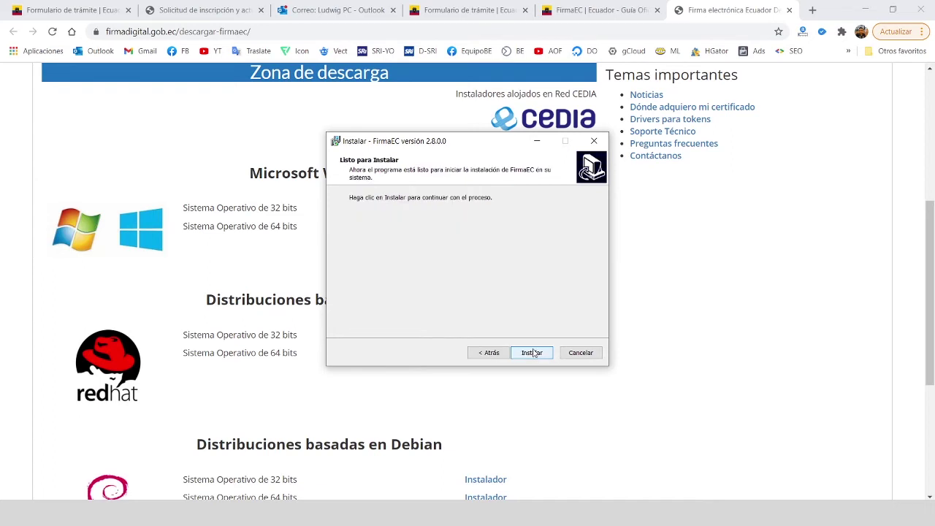
left_click(532, 351)
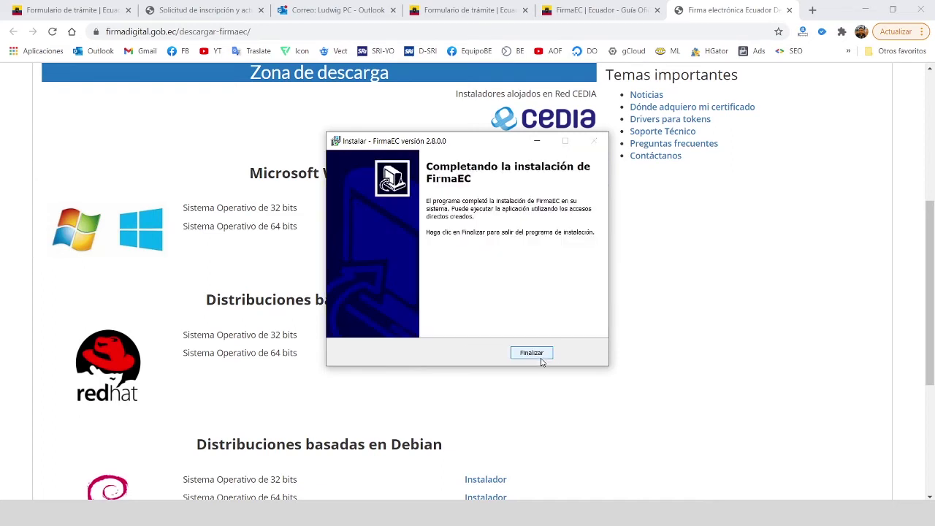
left_click(531, 351)
Try to start signing the application in Chrome with Archivo as the certificate type
left_click(467, 9)
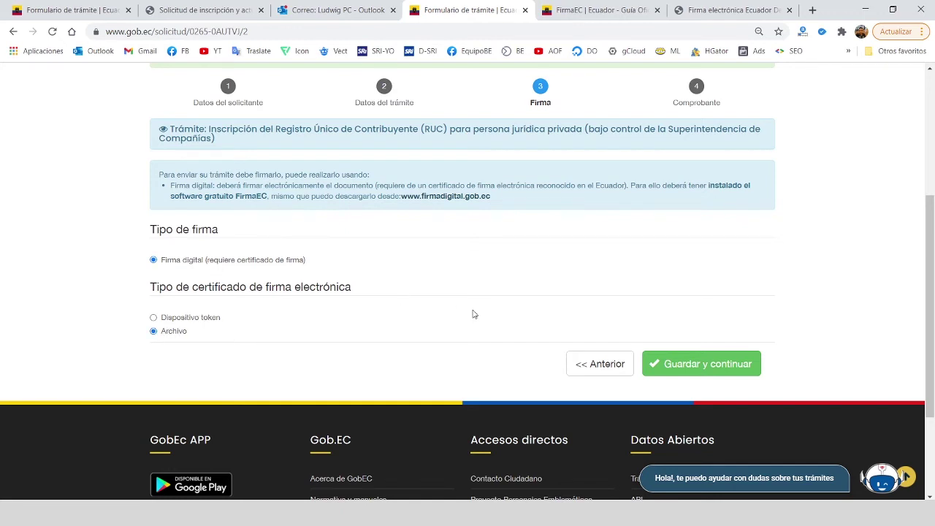
left_click(723, 371)
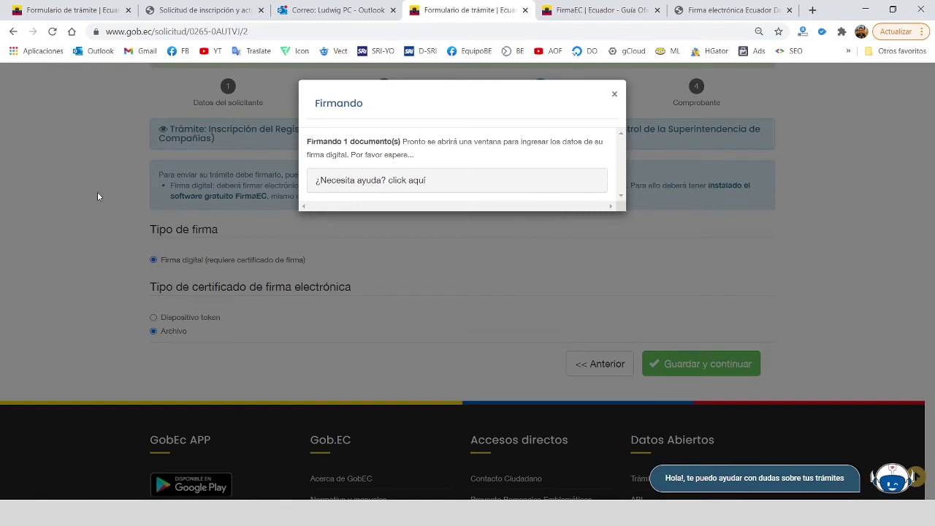
Copy the application link from the Inicio de Trámite e-mail, reopen the form in Firefox and continue to the Firma stage
left_click(347, 7)
left_click_drag(665, 351, 465, 345)
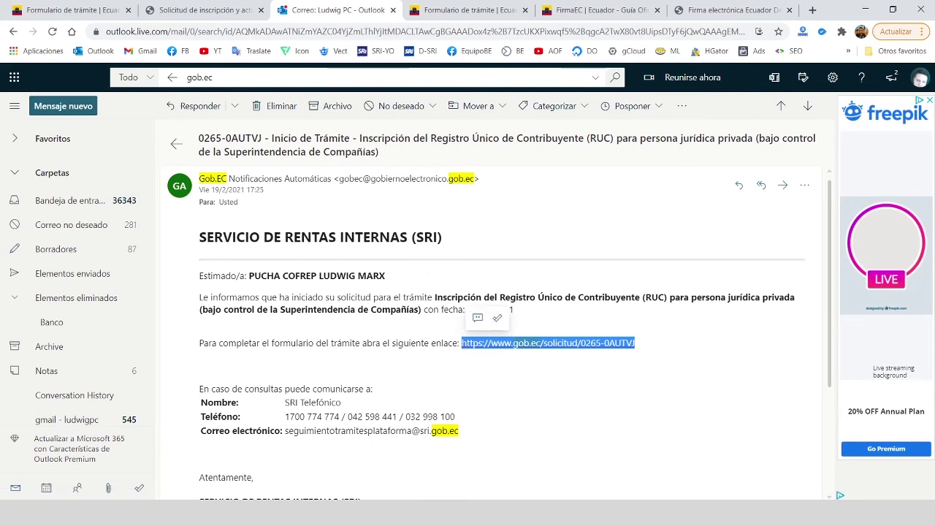
key("super")
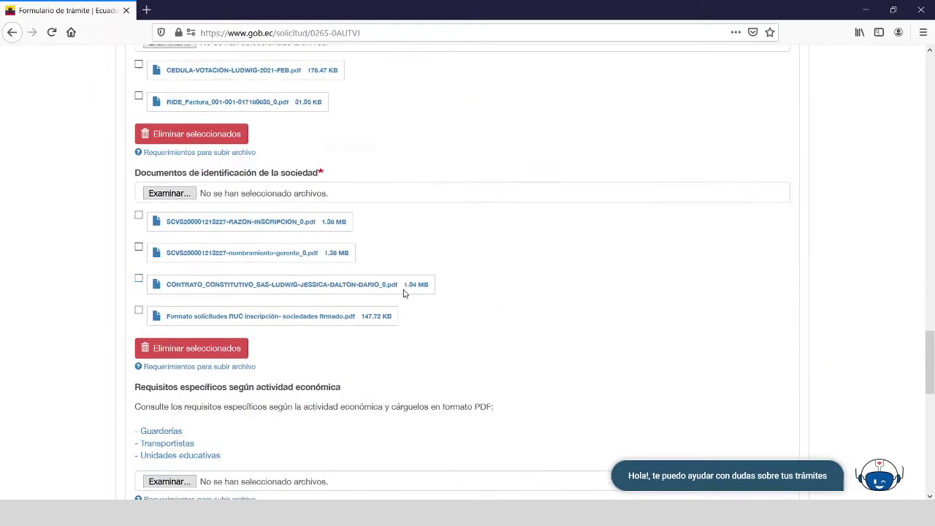
scroll(404, 292, "down", 10)
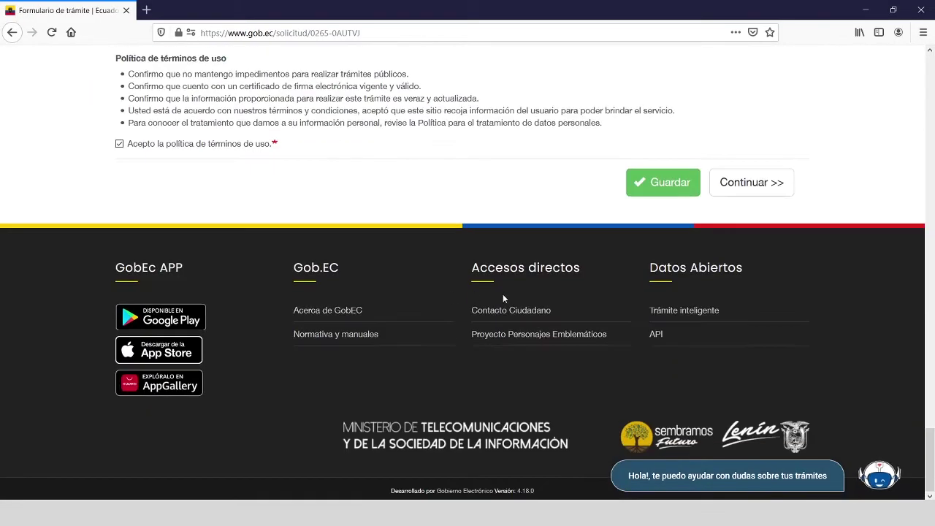
left_click(714, 193)
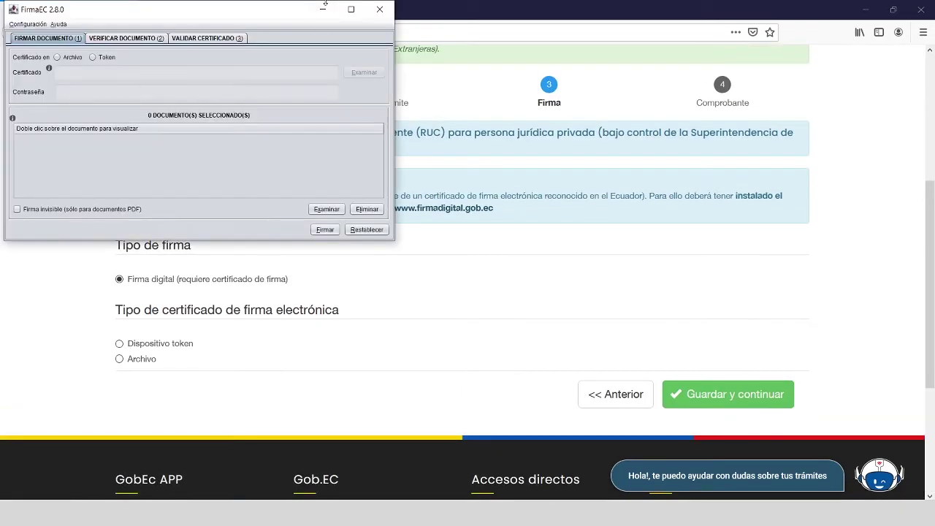
Minimize the FirmaEC window, select Archivo as the certificate type in Firefox, and save and continue to signing
left_click(323, 9)
key("alt+Tab")
left_click(322, 9)
left_click(146, 360)
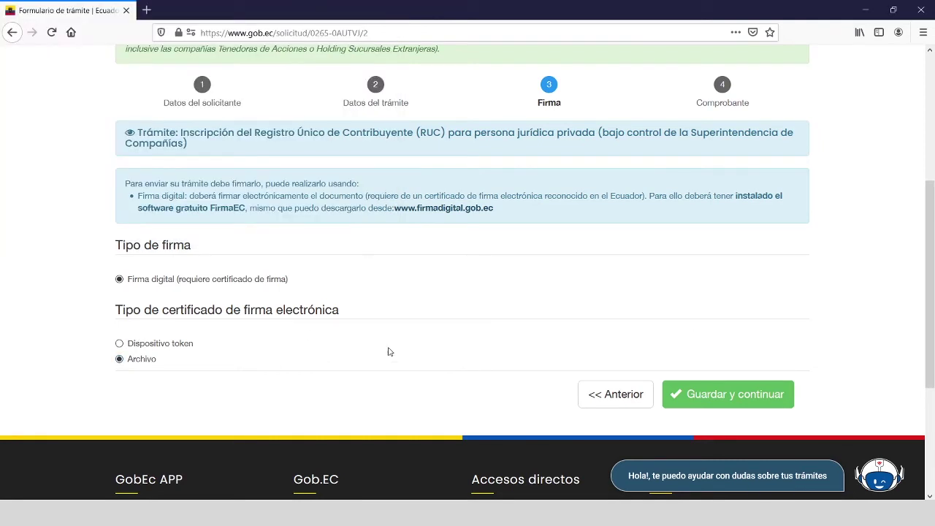
left_click(690, 394)
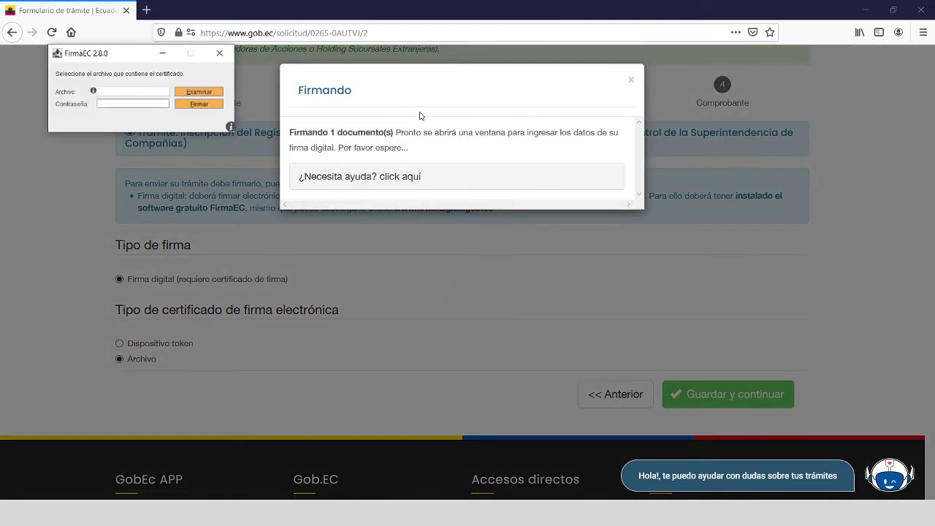
In the FirmaEC signing window, load the .p12 certificate from the Firma-electronica-2020 folder, enter the certificate password and sign the document
left_click_drag(127, 55, 171, 178)
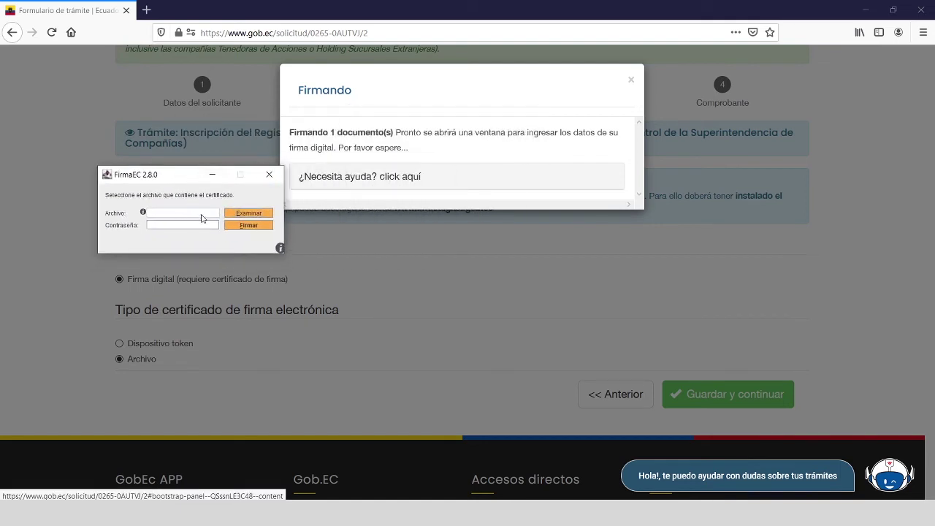
left_click(247, 213)
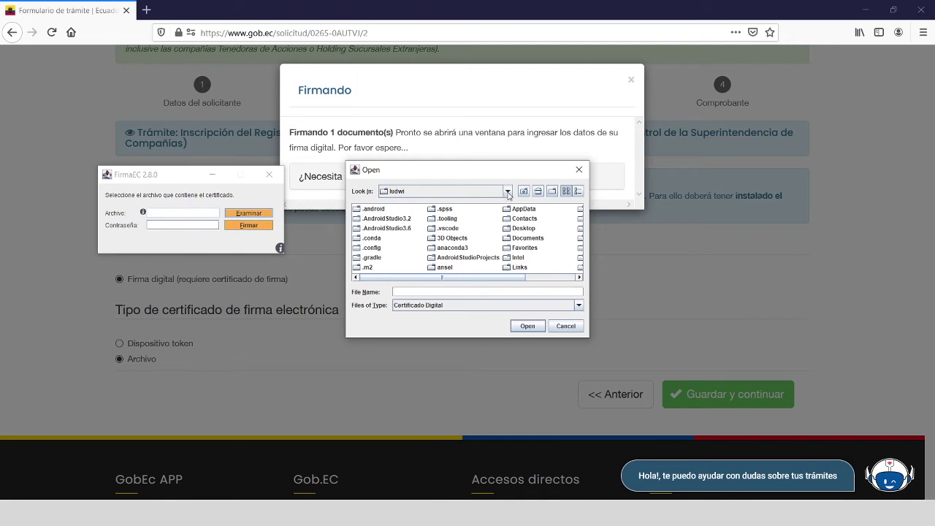
left_click(508, 191)
left_click(438, 248)
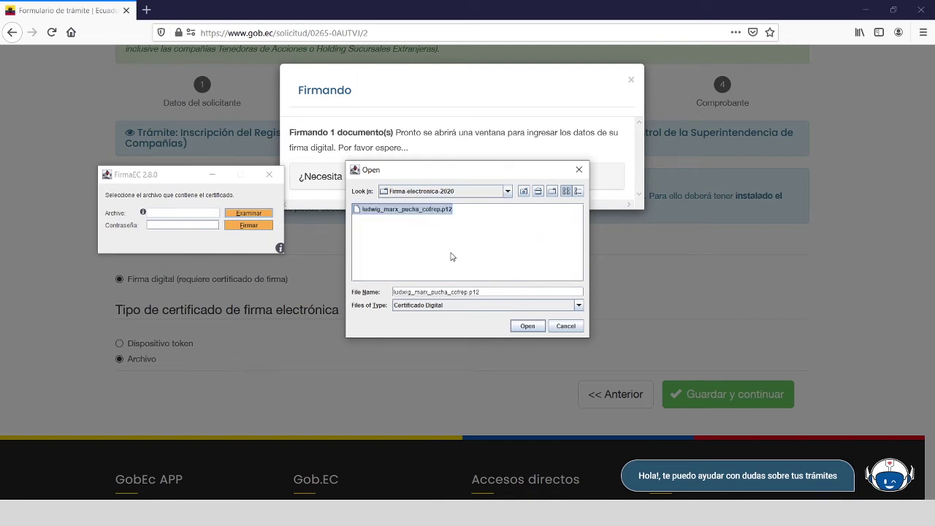
left_click(525, 326)
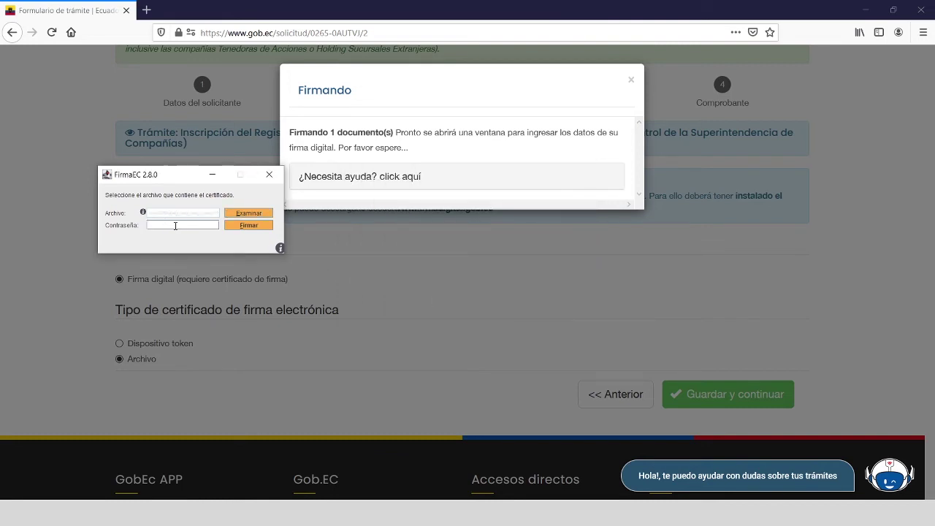
left_click(247, 226)
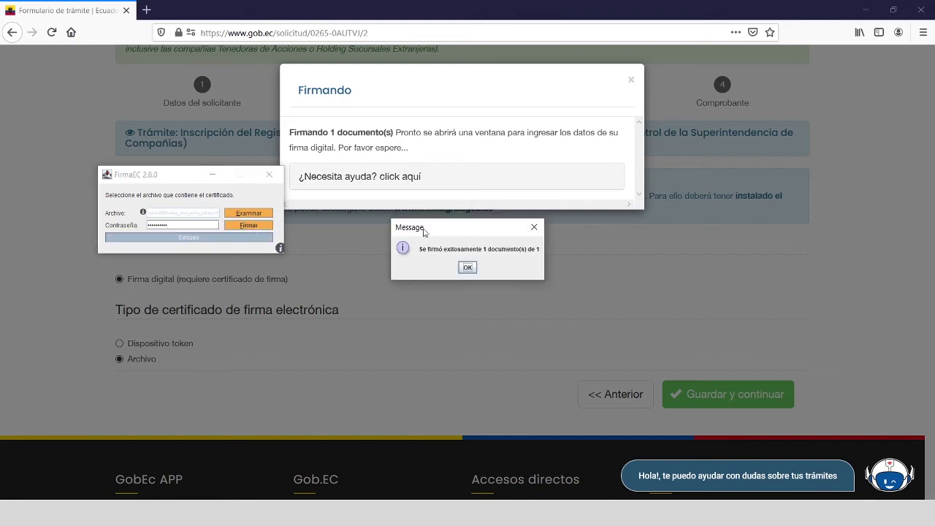
left_click(467, 267)
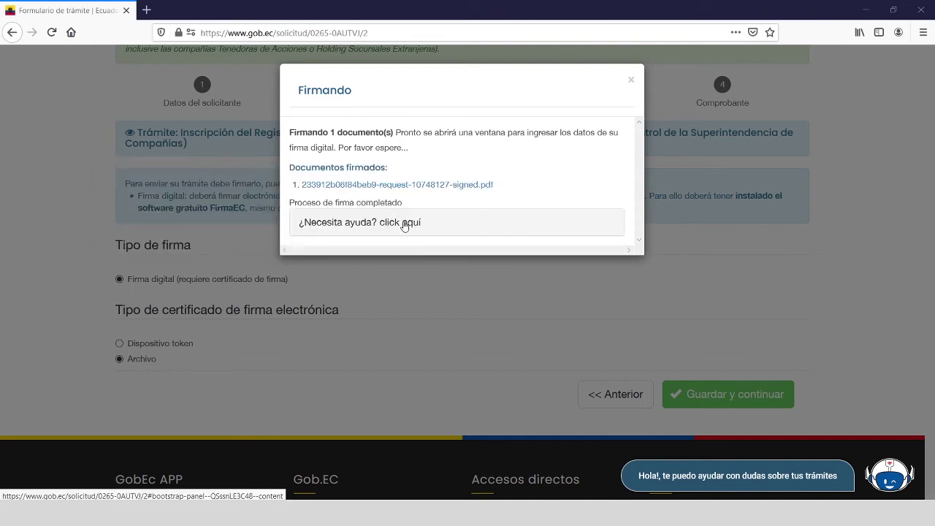
Open the signed request PDF and look through its pages down to the QR code
left_click(438, 184)
scroll(467, 219, "down", 5)
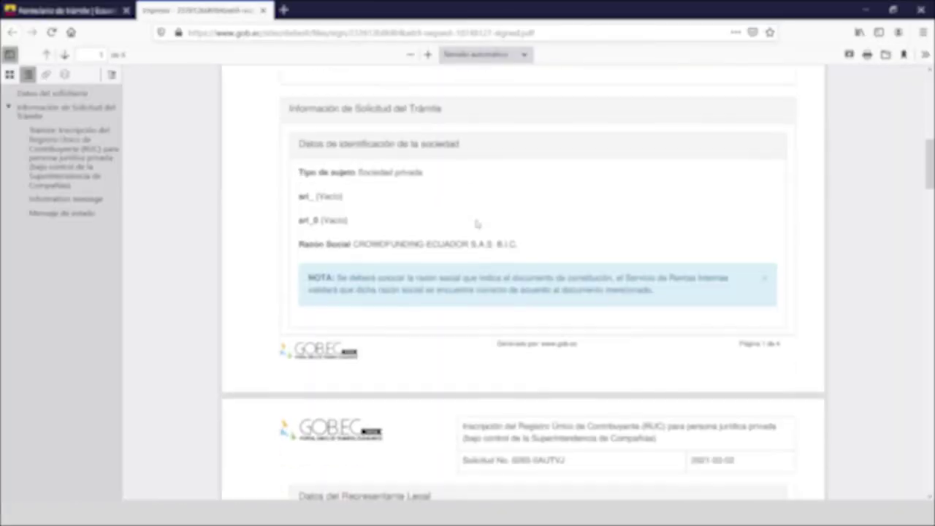
scroll(477, 223, "down", 10)
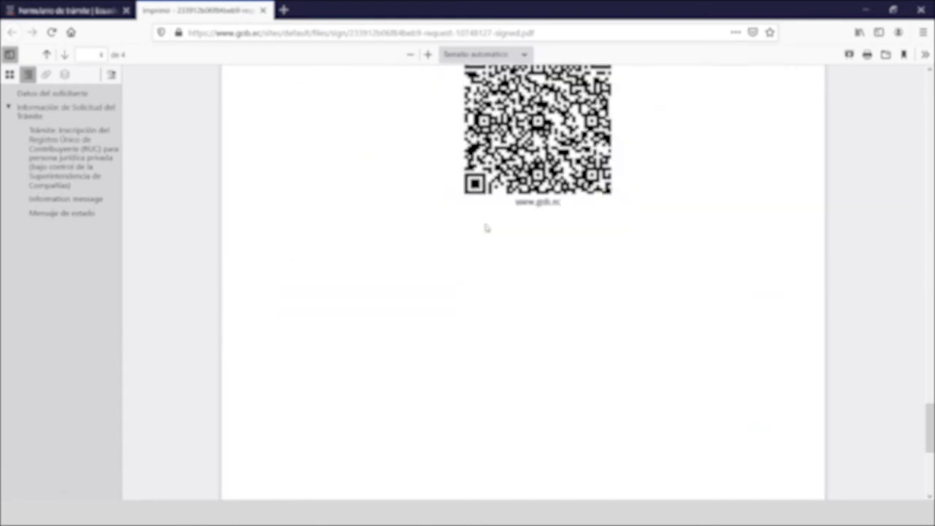
scroll(486, 228, "up", 3)
Return to the form and examine the Comprobante stage, including the next steps, contact details and application information
key("ctrl+Page_Up")
scroll(467, 234, "down", 3)
scroll(460, 240, "up", 3)
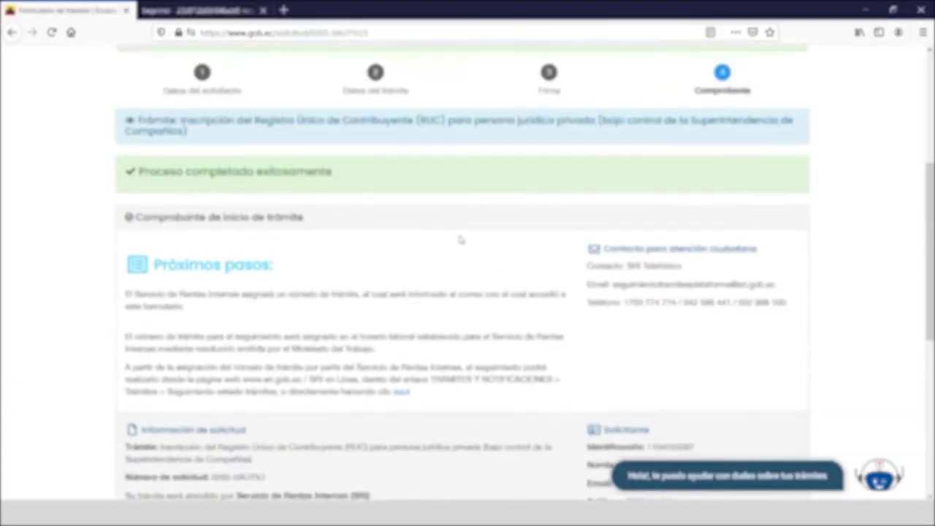
scroll(460, 239, "up", 3)
scroll(398, 239, "down", 3)
scroll(334, 289, "down", 3)
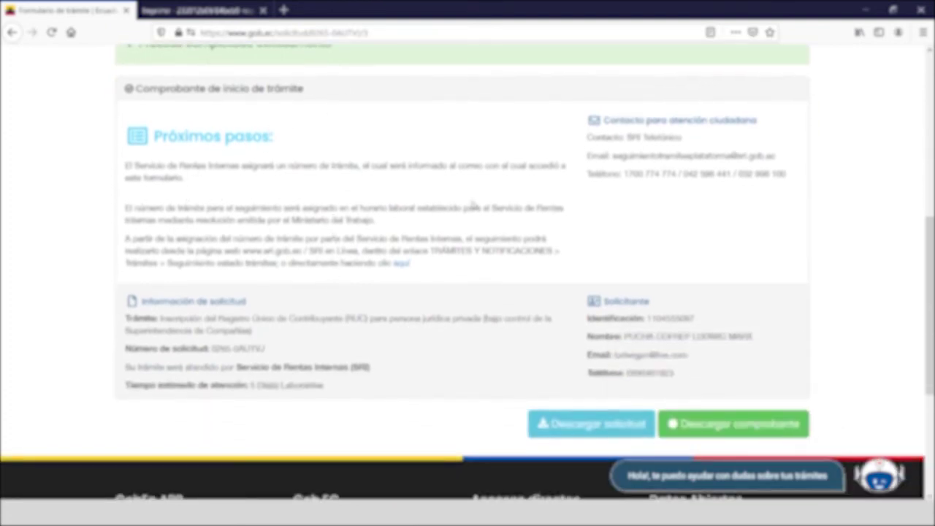
scroll(479, 200, "down", 1)
scroll(380, 191, "up", 5)
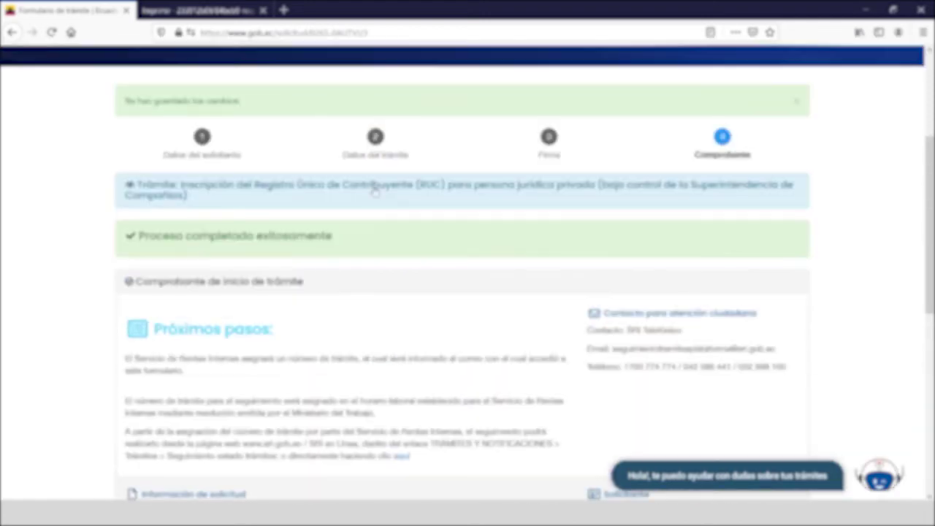
scroll(375, 189, "down", 5)
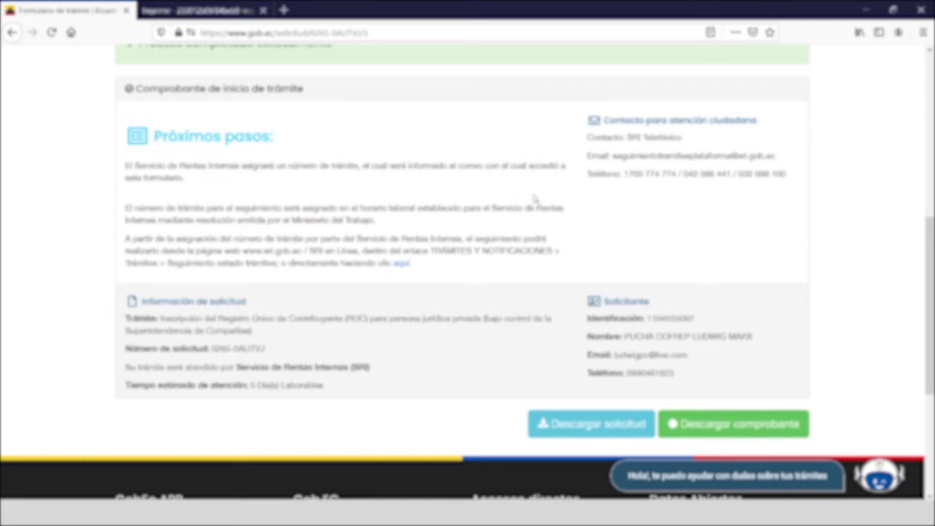
Highlight the contact e-mail and the application number on the receipt page, and download the comprobante PDF
left_click_drag(614, 156, 780, 159)
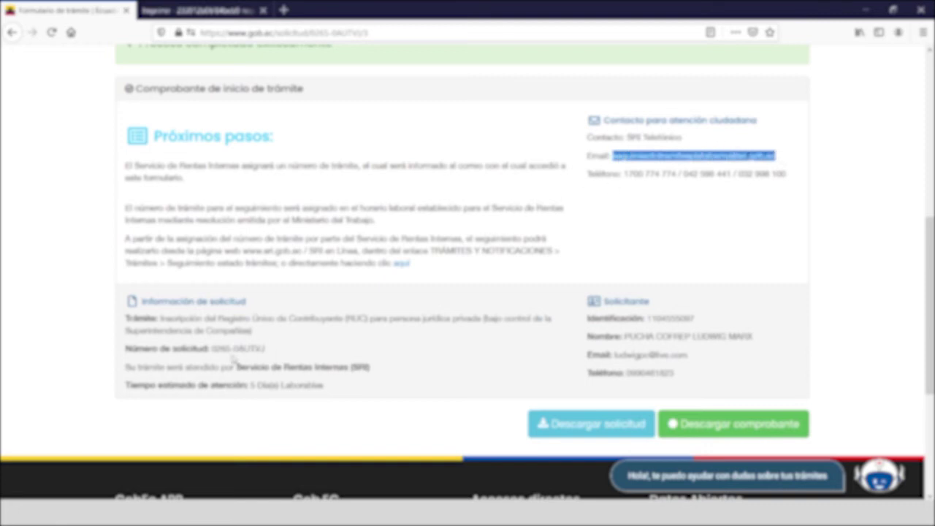
left_click_drag(211, 348, 276, 351)
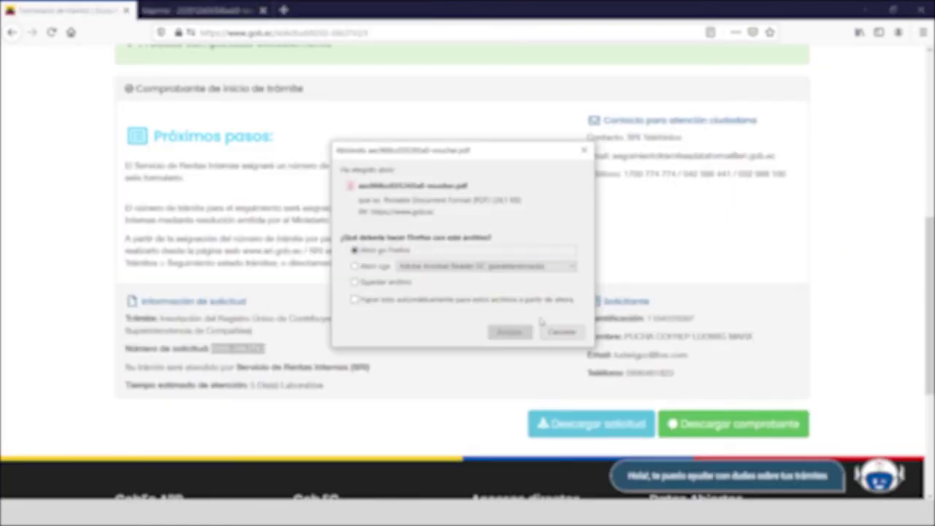
left_click(509, 333)
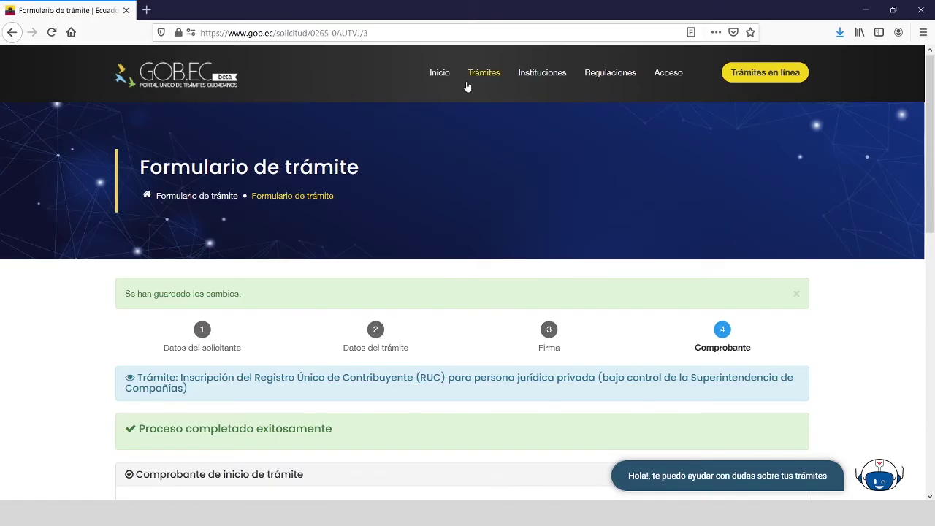
Return to the GOB.EC home page and look over its services
left_click(439, 73)
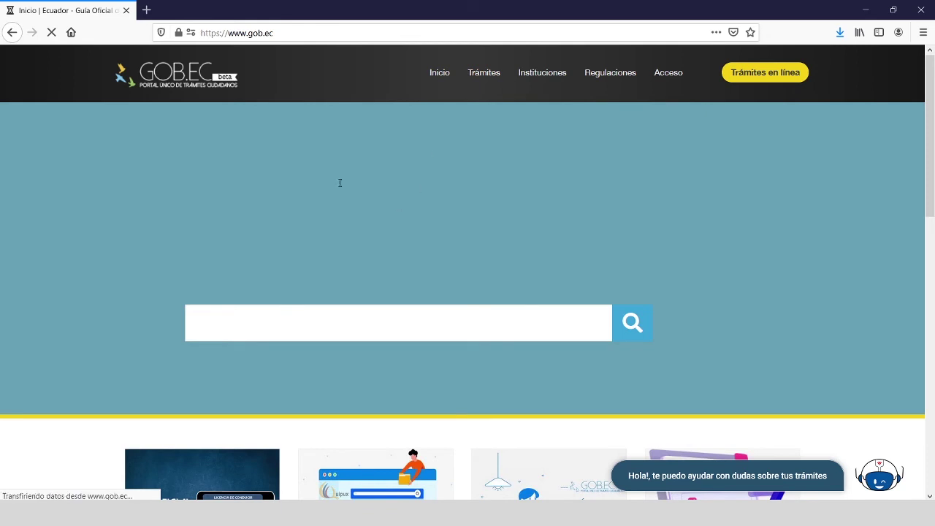
scroll(306, 265, "down", 3)
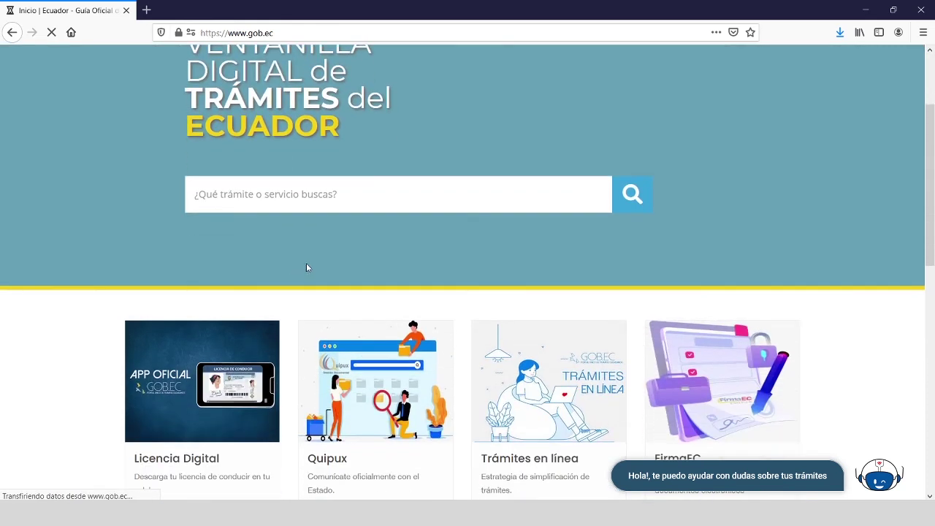
Enter "solicitar clave sri" as the search text for procedures on the GOB.EC home page
scroll(314, 256, "up", 3)
left_click(288, 322)
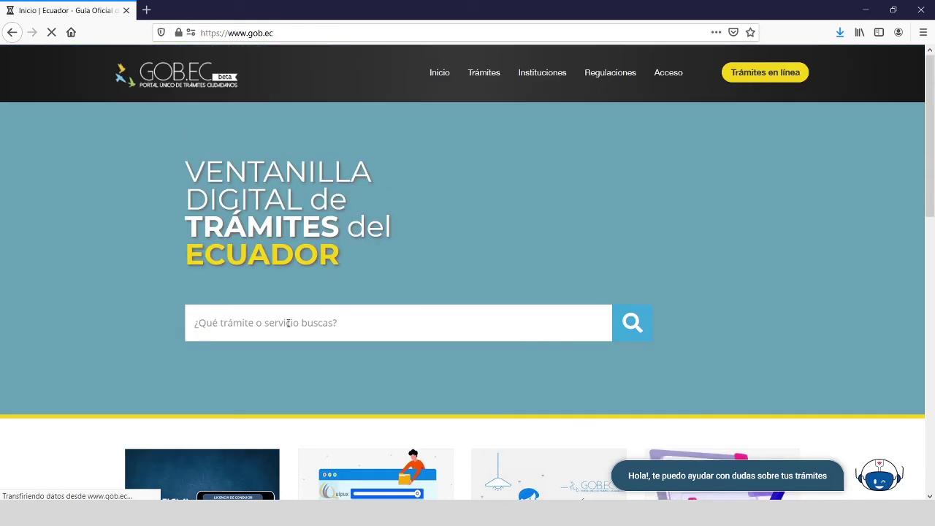
type("solicitar clave s")
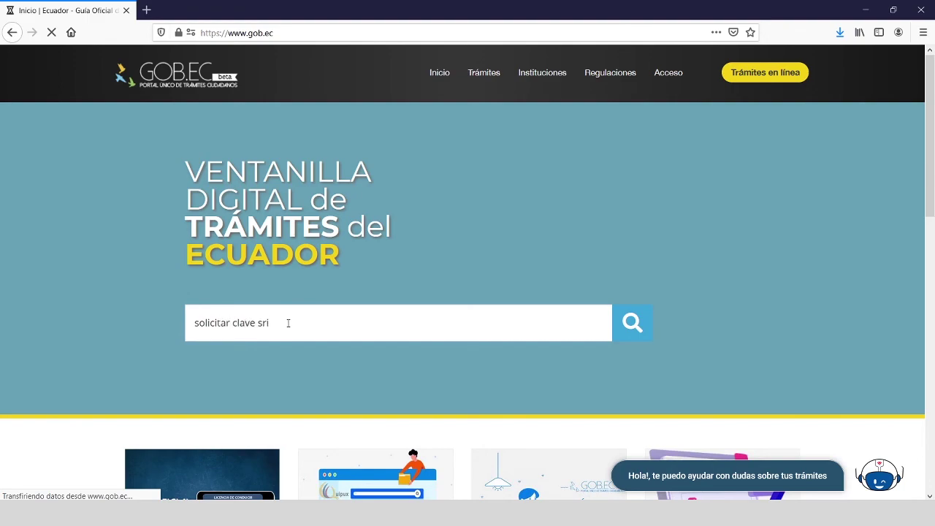
type("ri")
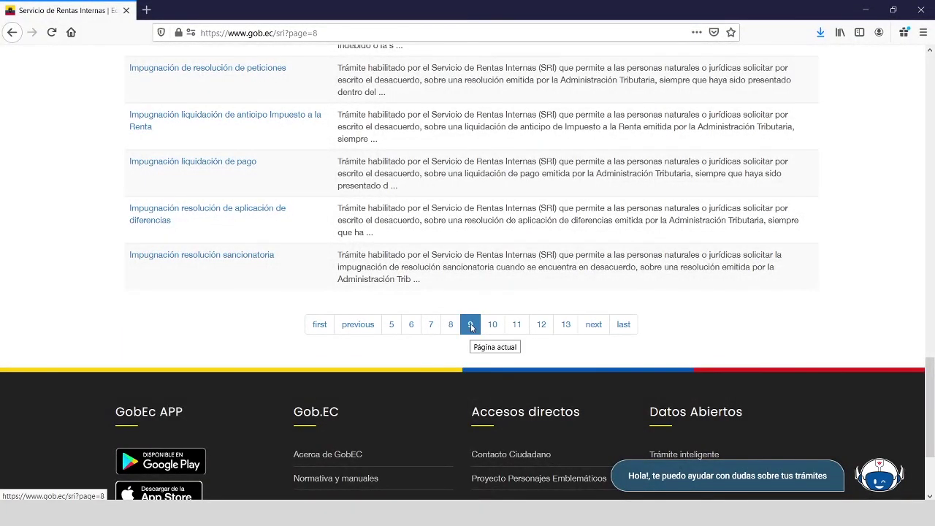
Find "clave" in the Servicio de Rentas Internas procedure list and open the online form for generating SRI en línea keys for persona jurídica
scroll(471, 327, "up", 10)
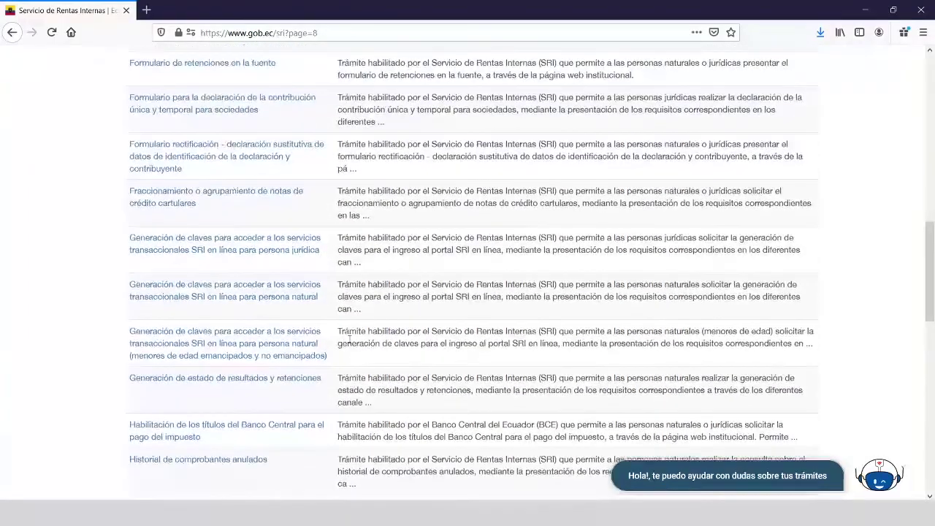
key("ctrl+f")
type("clave")
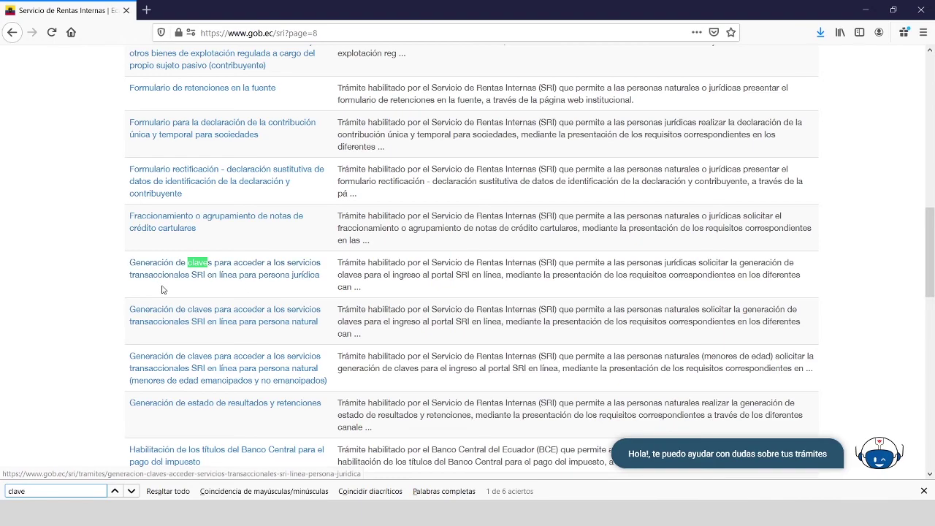
left_click(272, 280)
scroll(539, 266, "down", 5)
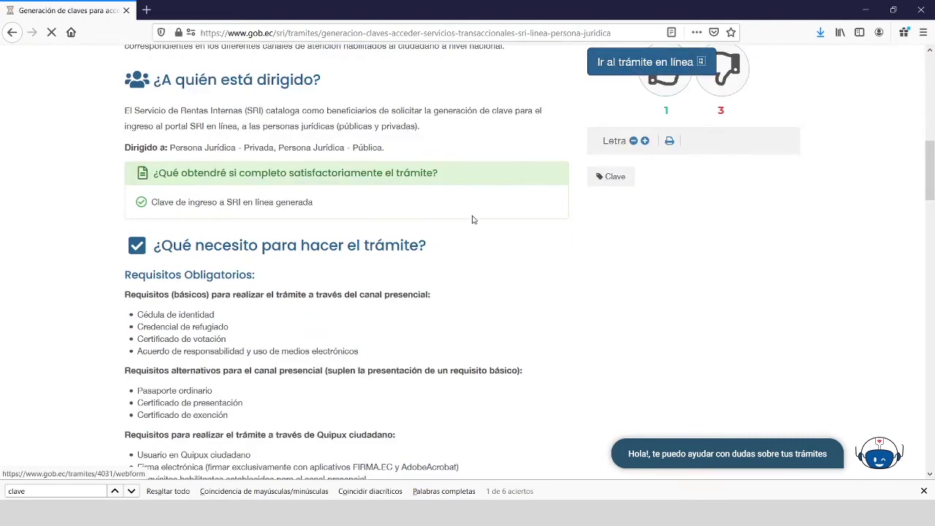
left_click(471, 219)
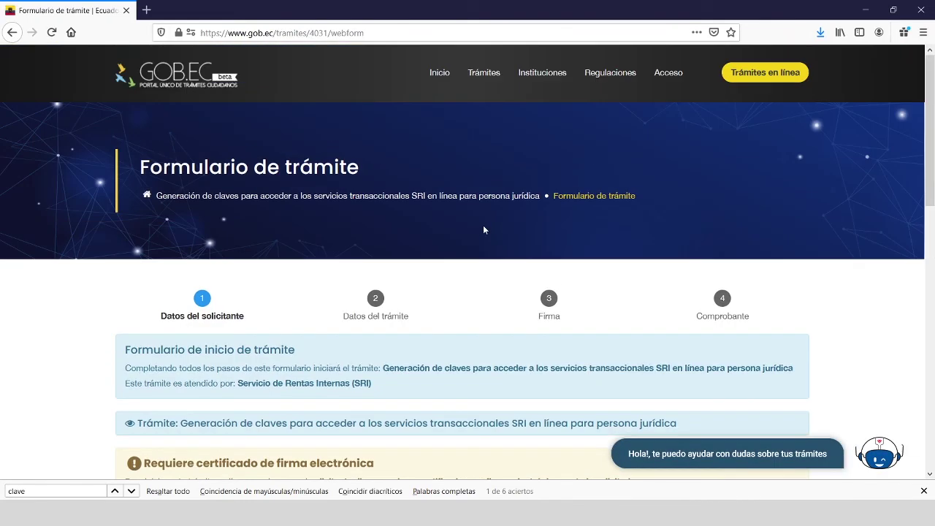
Highlight the procedure number 4031 in the form's web address, then clear the selection
left_click(312, 33)
left_click_drag(310, 33, 329, 32)
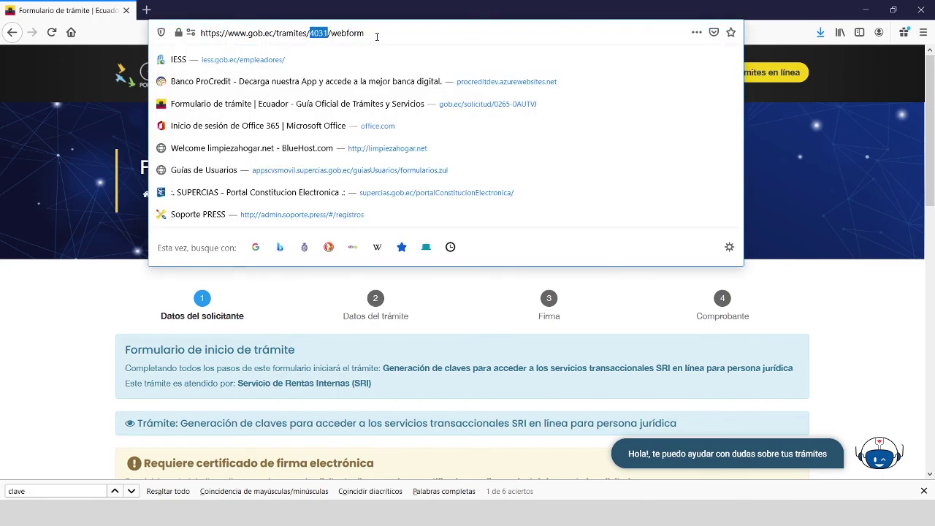
left_click(24, 301)
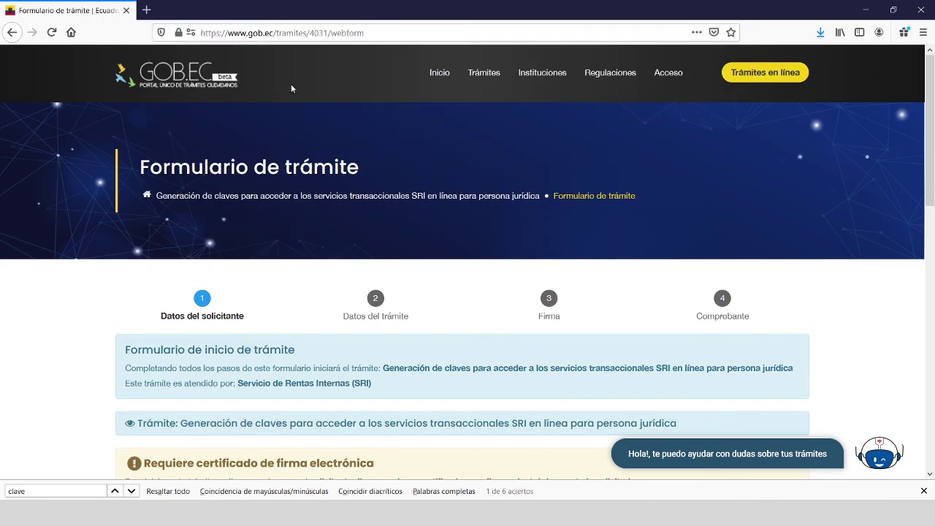
Examine the Datos del solicitante form down to the terms of use, and highlight the page title "Formulario de trámite"
scroll(415, 182, "down", 10)
scroll(416, 181, "up", 3)
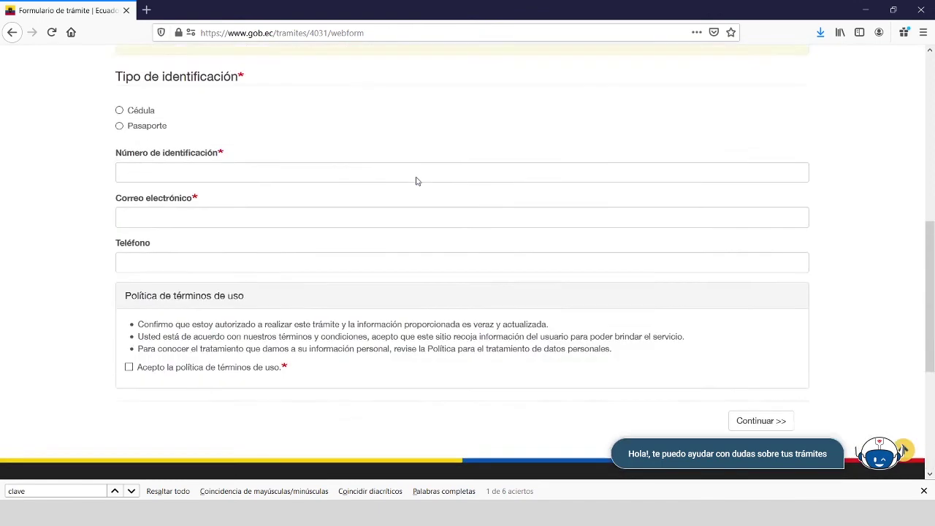
scroll(416, 181, "up", 8)
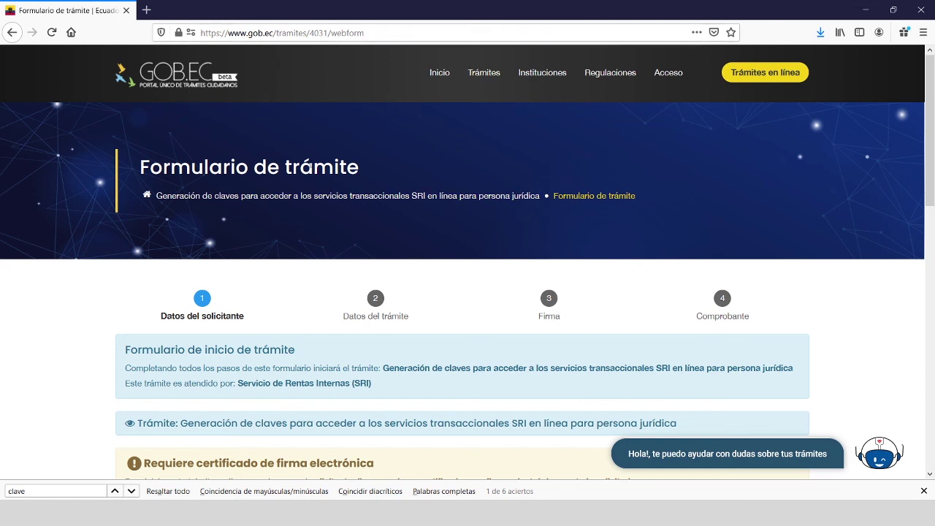
left_click_drag(139, 167, 358, 168)
left_click(364, 165)
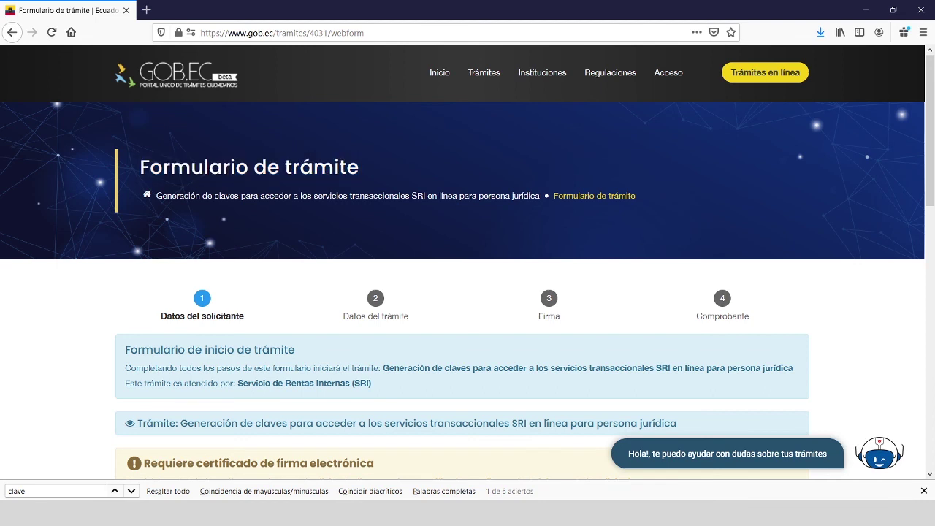